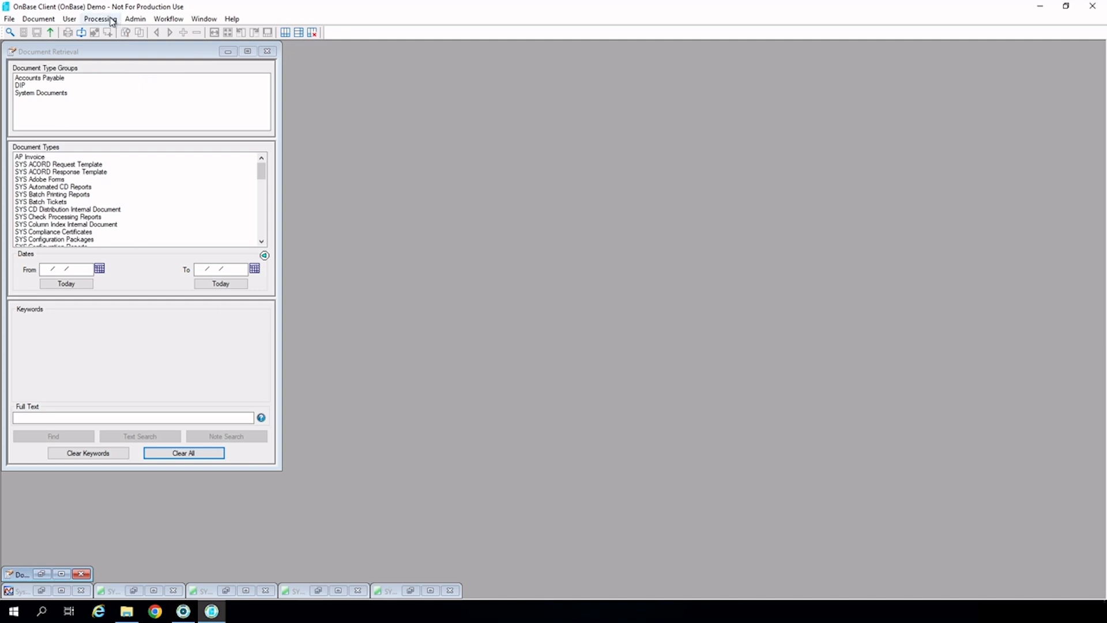
- Open AP - Invoice batch 169 among the batches awaiting commit in the document import processor queue
left_click(110, 19)
left_click(166, 61)
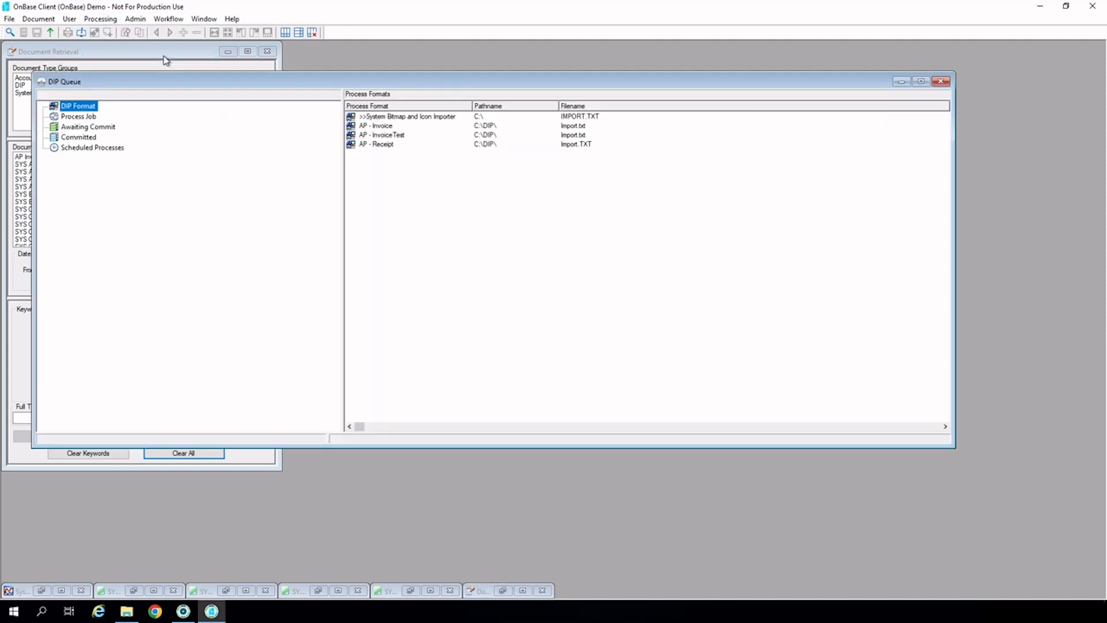
left_click(93, 127)
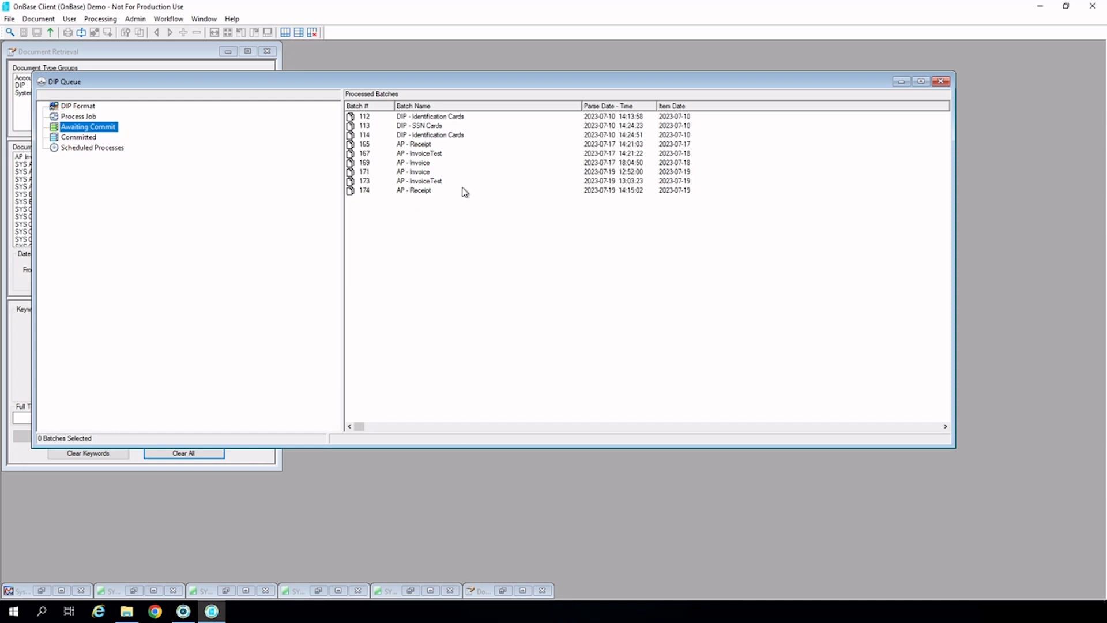
left_click(479, 165)
right_click(482, 163)
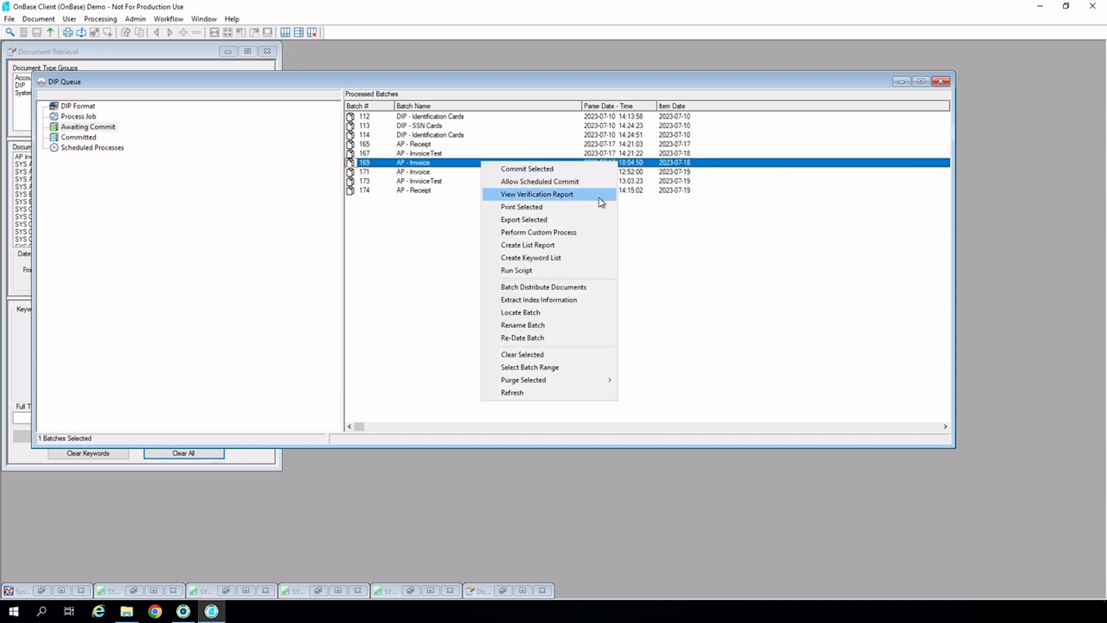
left_click(441, 165)
double_click(442, 165)
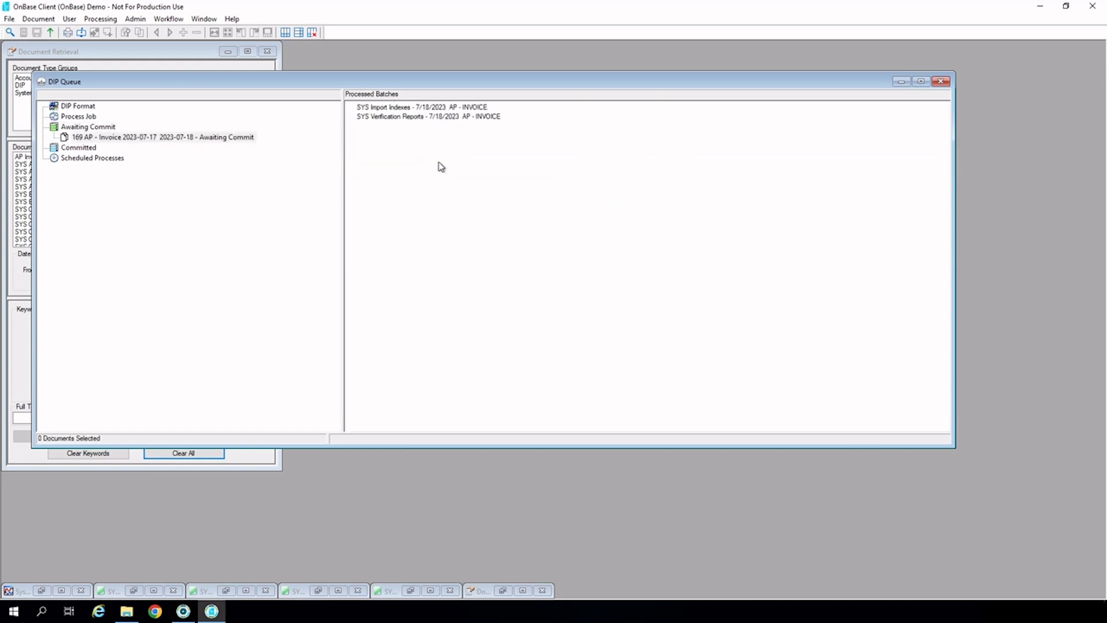
- View the batch's SYS Verification Reports document dated 7/18/2023, and close both the report and the DIP Queue
left_click(508, 117)
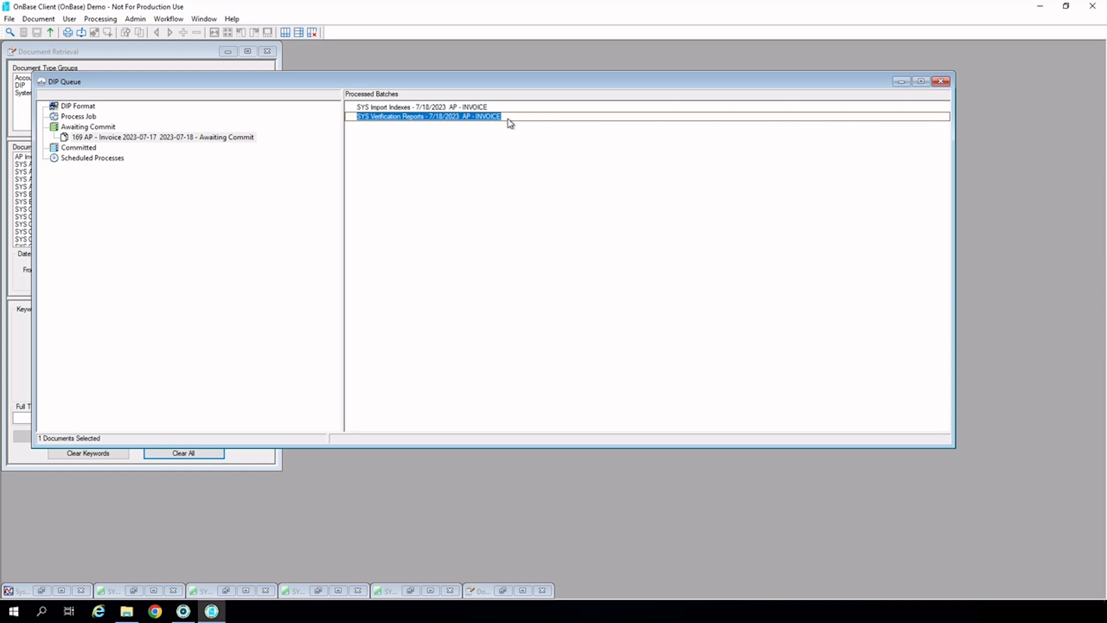
double_click(508, 117)
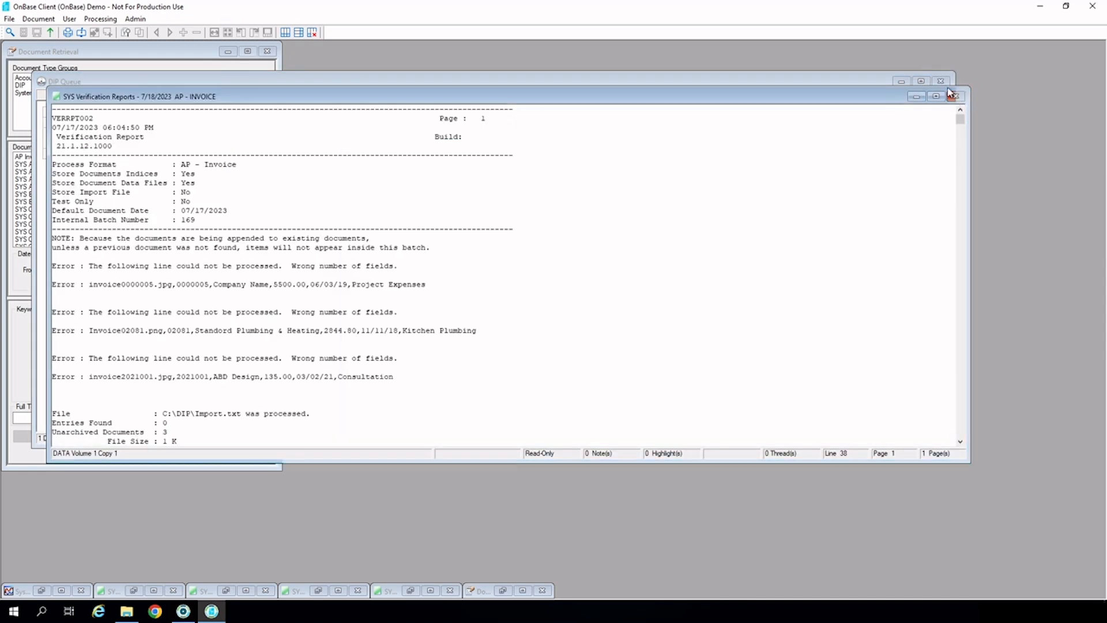
left_click(947, 93)
left_click(941, 82)
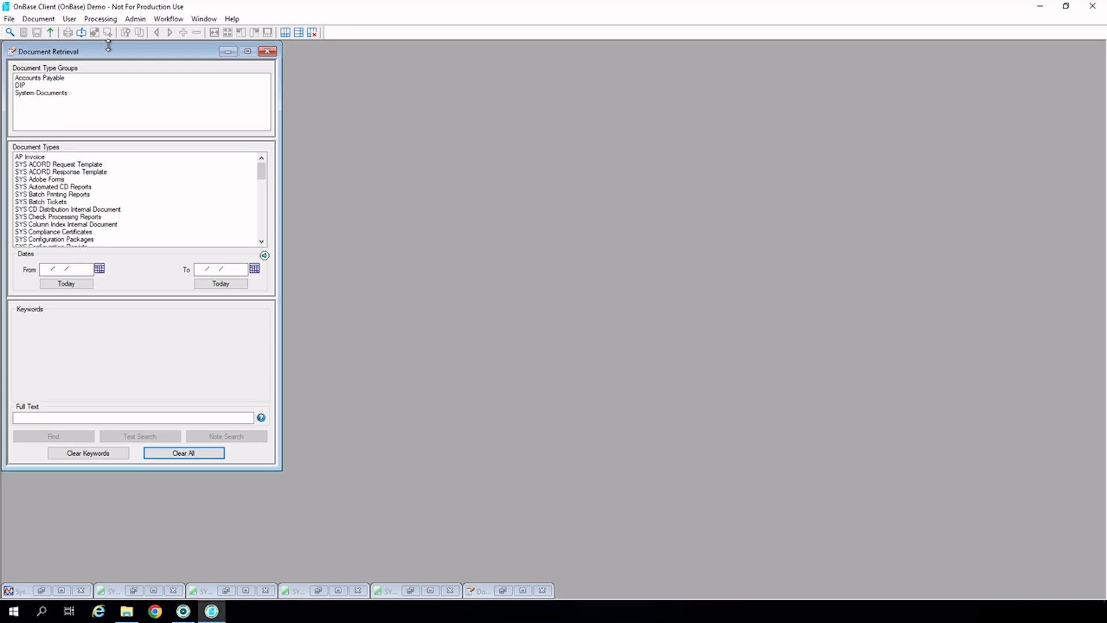
- Search the System Documents group for SYS Verification Reports dated from today to today, and minimize the search results
left_click(87, 94)
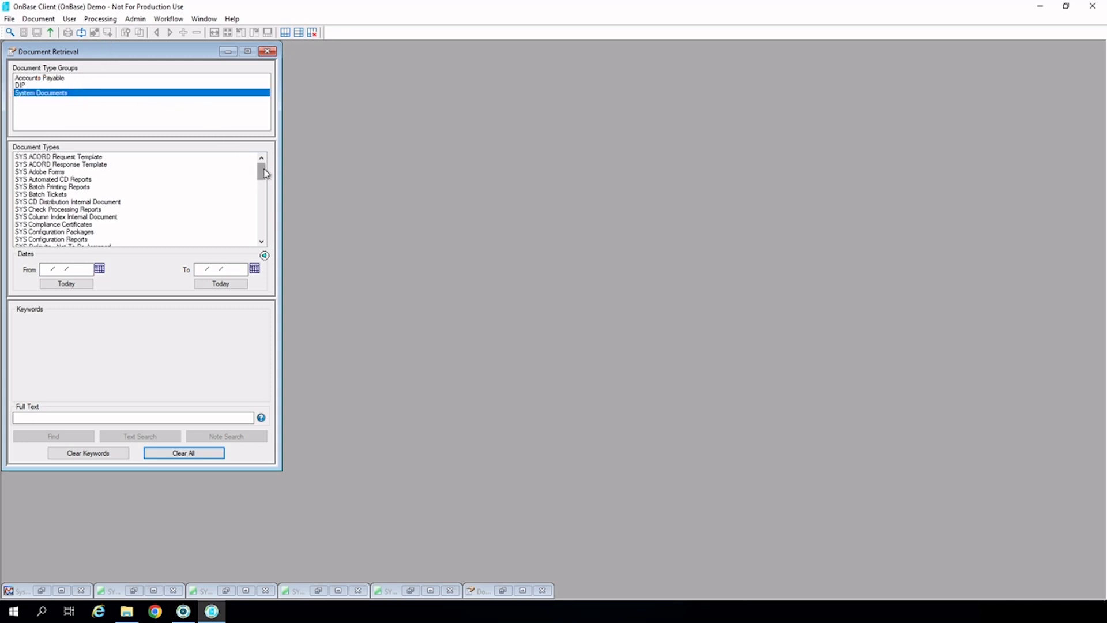
left_click_drag(264, 173, 261, 251)
left_click(87, 226)
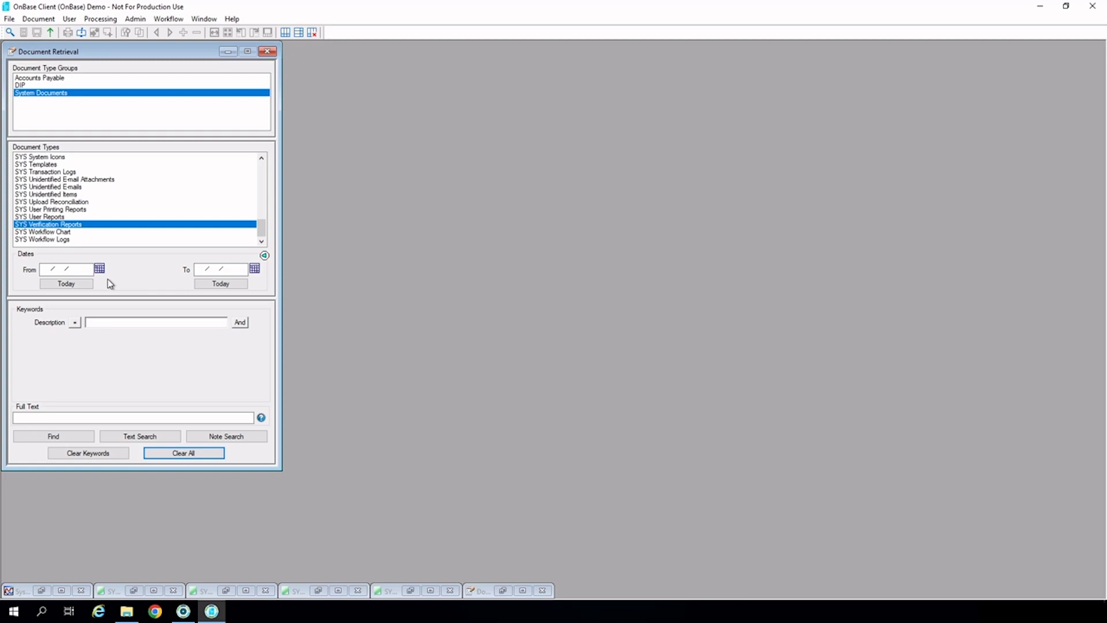
left_click(68, 285)
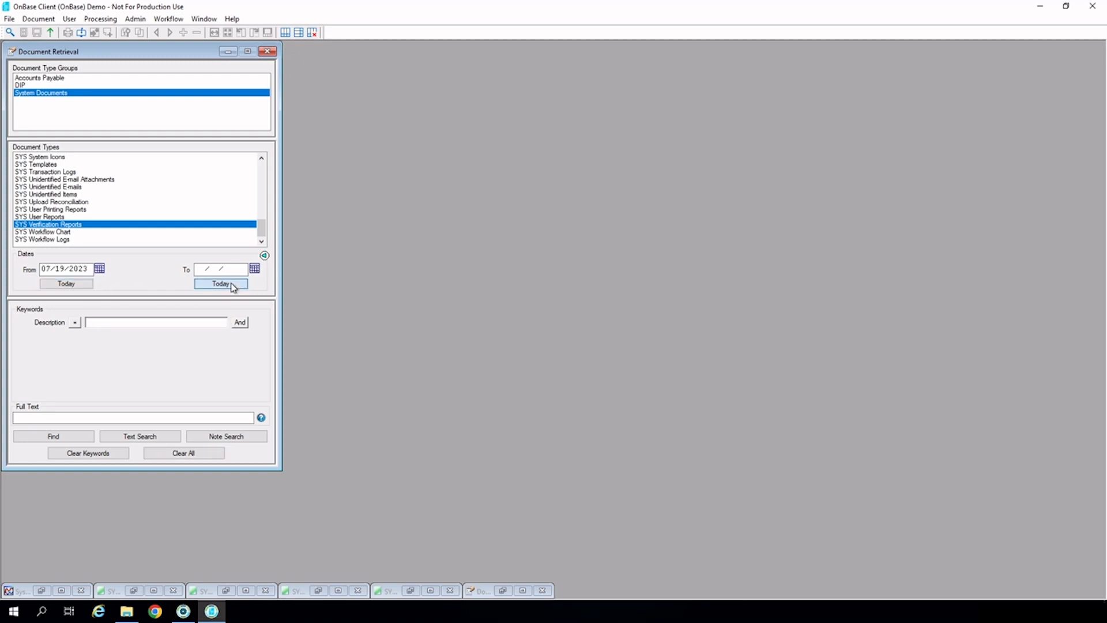
left_click(219, 285)
left_click(74, 436)
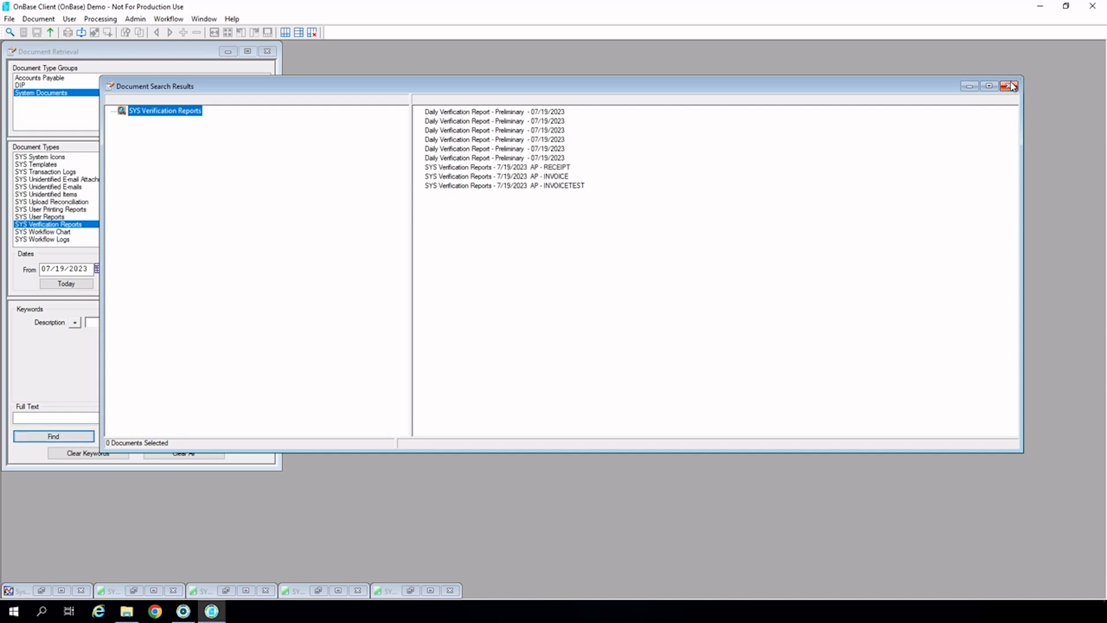
left_click(970, 86)
- Review the process format, document totals and AP Invoice row in the 7/17/2023 AP - RECEIPT verification report, and minimize it
left_click(134, 590)
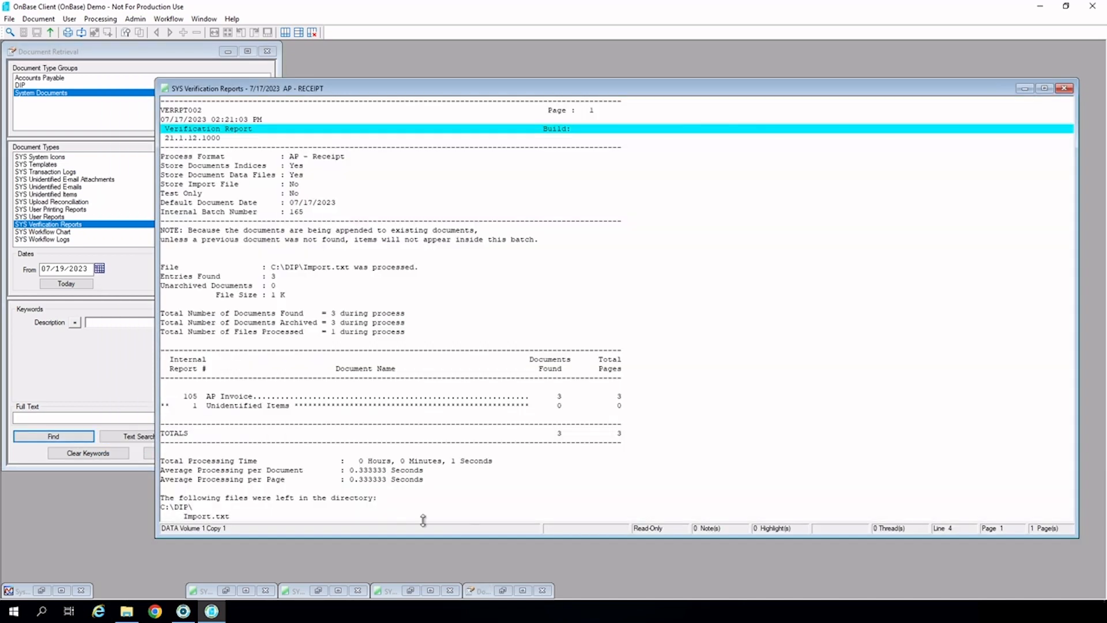
left_click(582, 402)
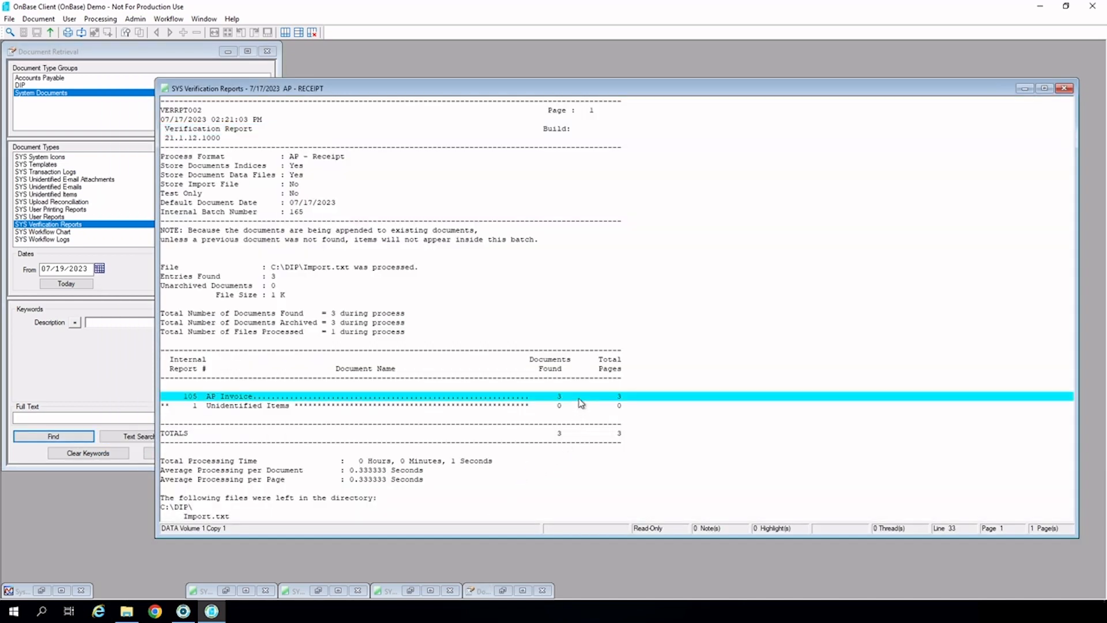
left_click(358, 157)
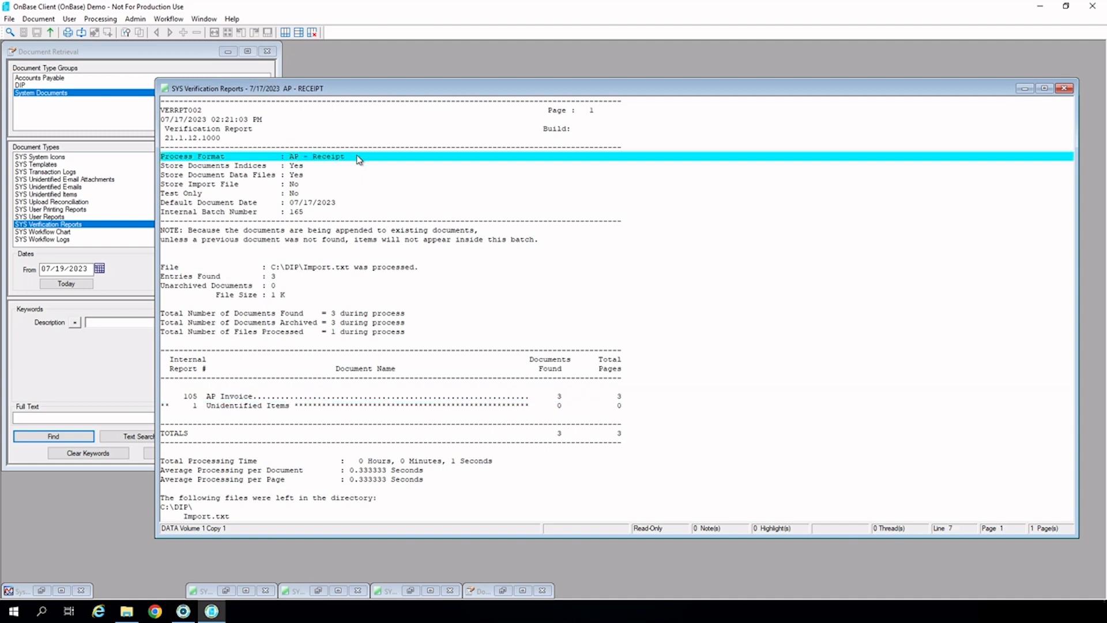
right_click(283, 509)
left_click(428, 333)
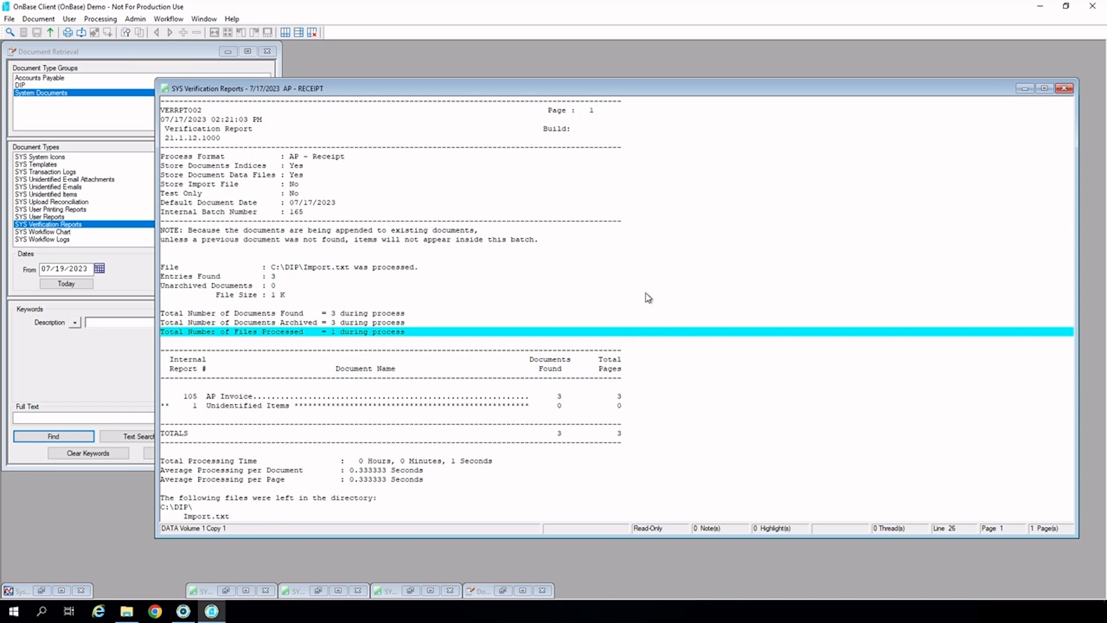
left_click(413, 315)
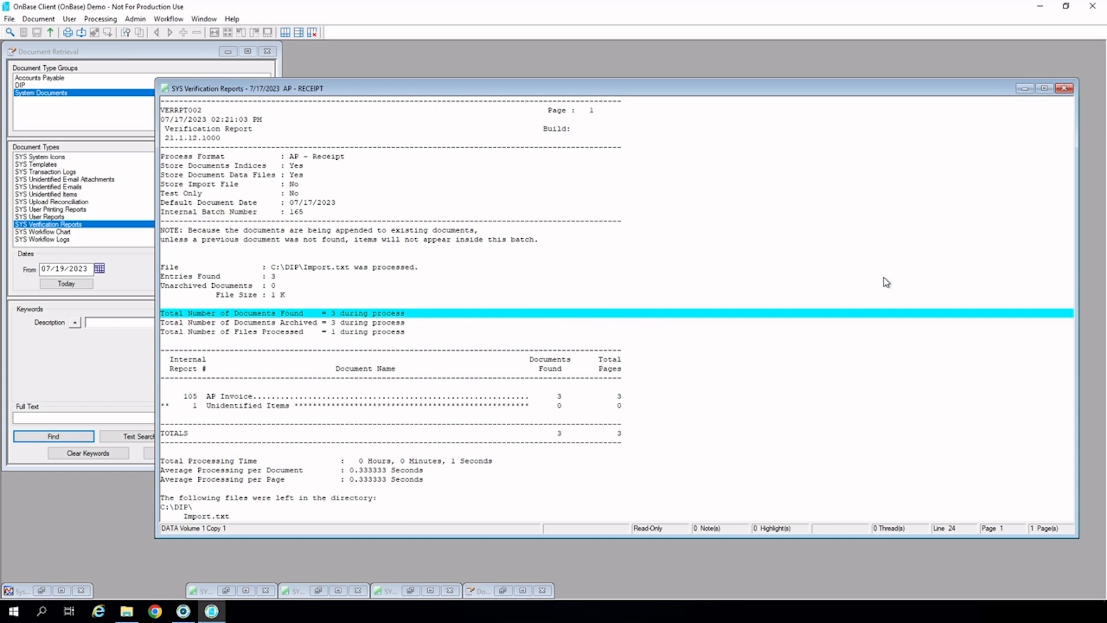
left_click(1025, 88)
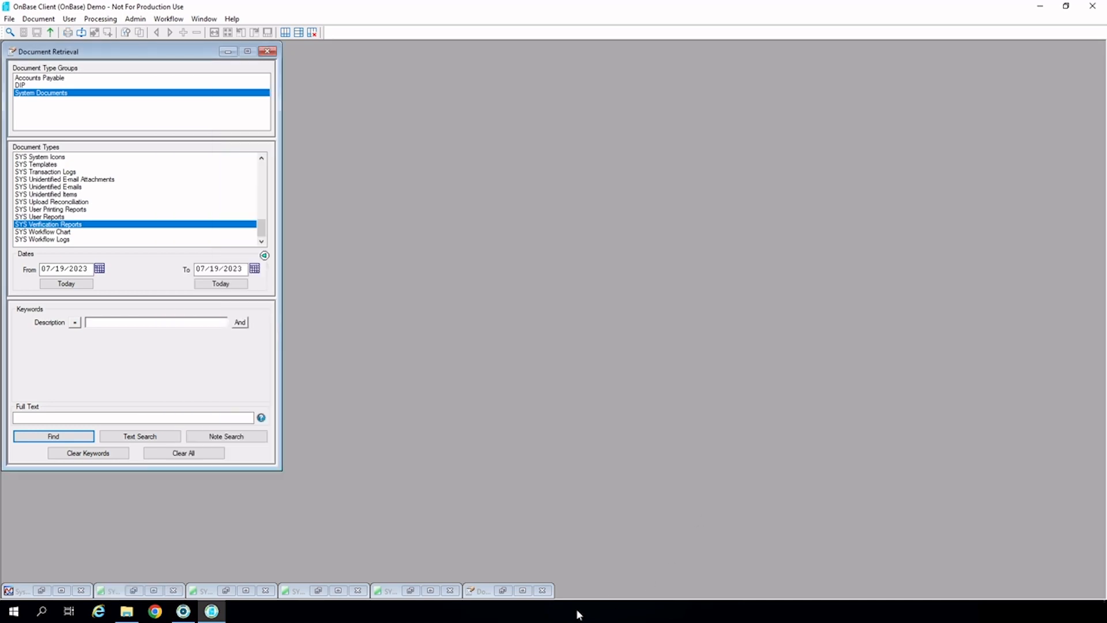
- Restore the three other minimized verification reports and examine the Invoice Total and Invoice Date keyword warnings in the AP - INVOICETEST report
left_click(409, 591)
left_click(318, 591)
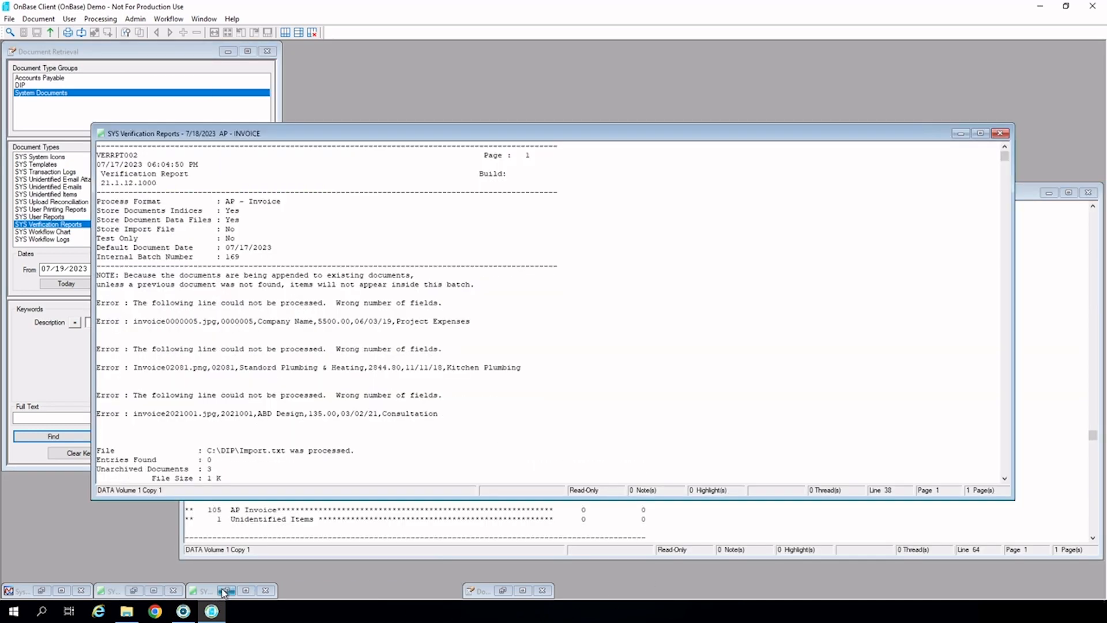
left_click(225, 591)
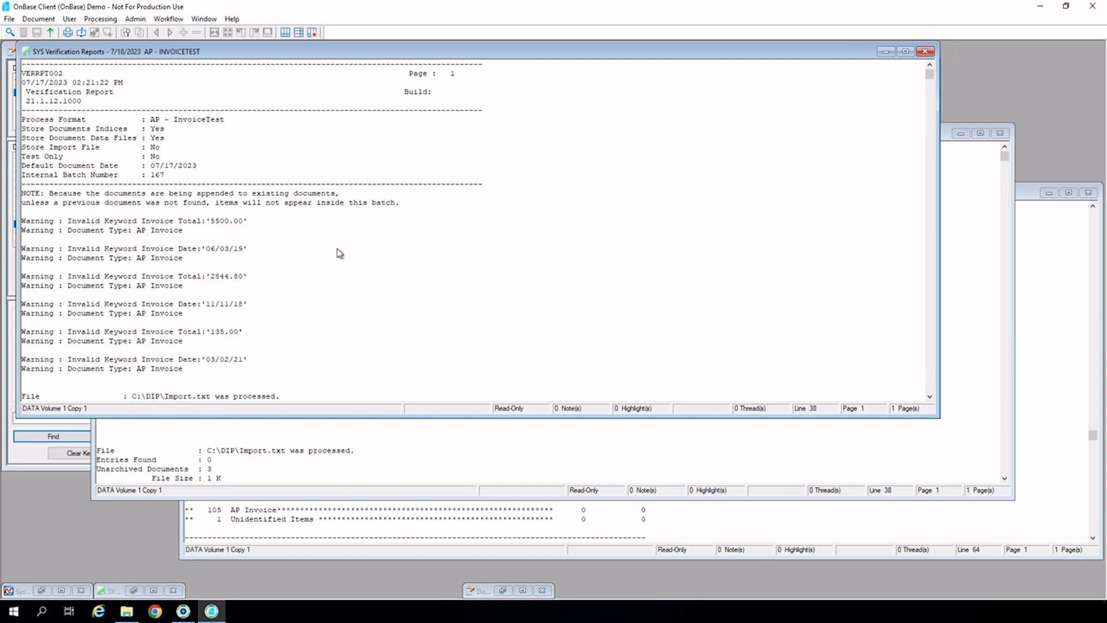
right_click(259, 222)
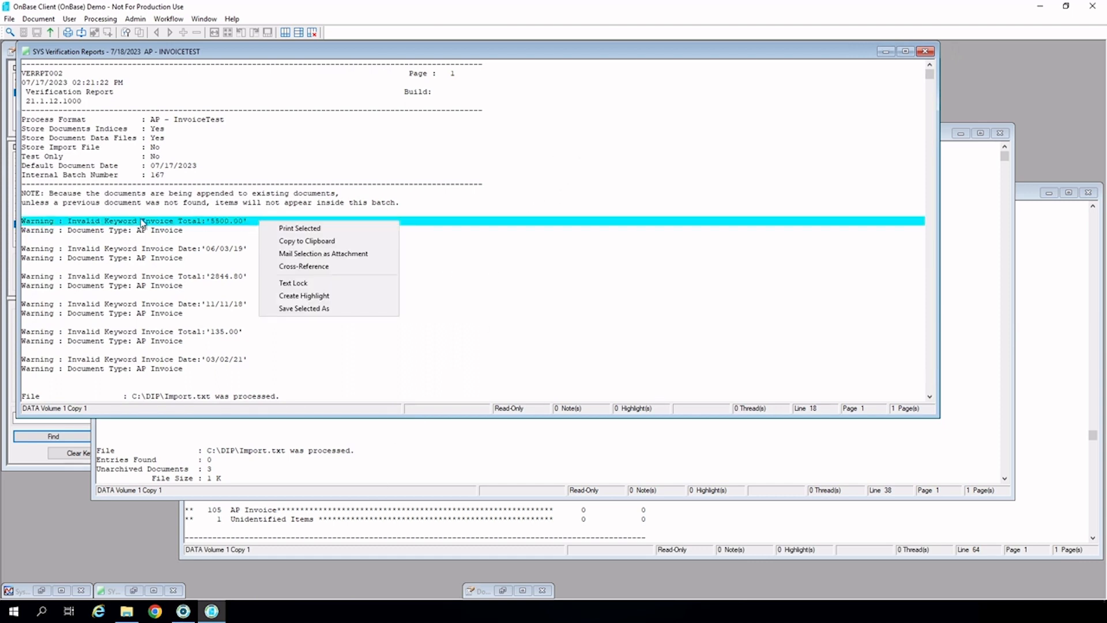
left_click(472, 226)
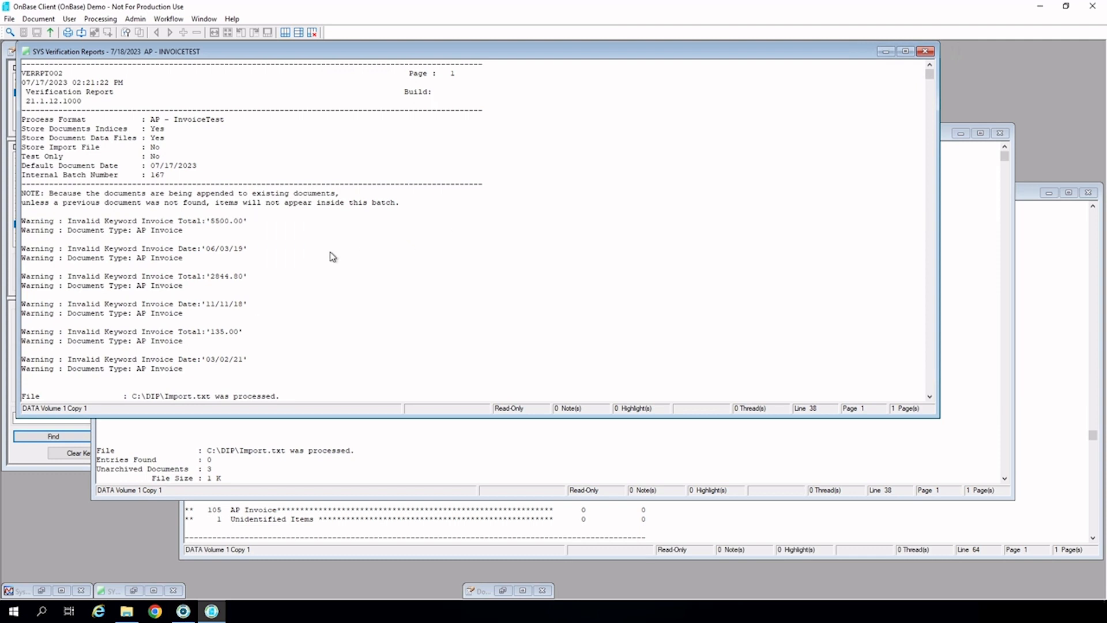
left_click(320, 252)
left_click(304, 230)
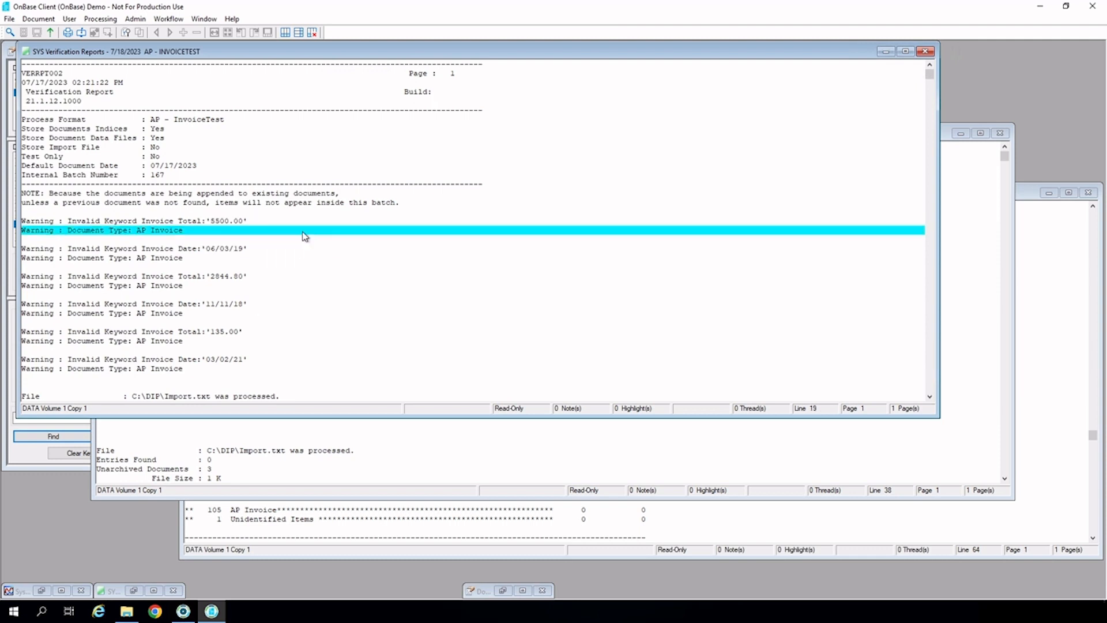
- Examine the error message and rejected import line for invoice0000005.jpg in the 7/18/2023 AP - INVOICE verification report
left_click(371, 430)
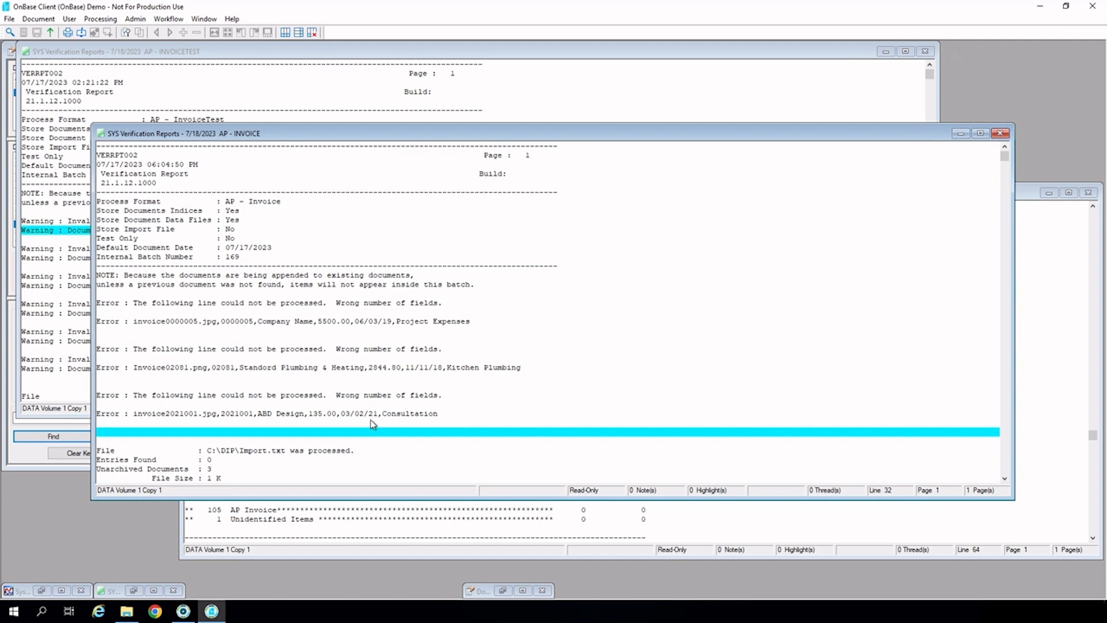
left_click(445, 304)
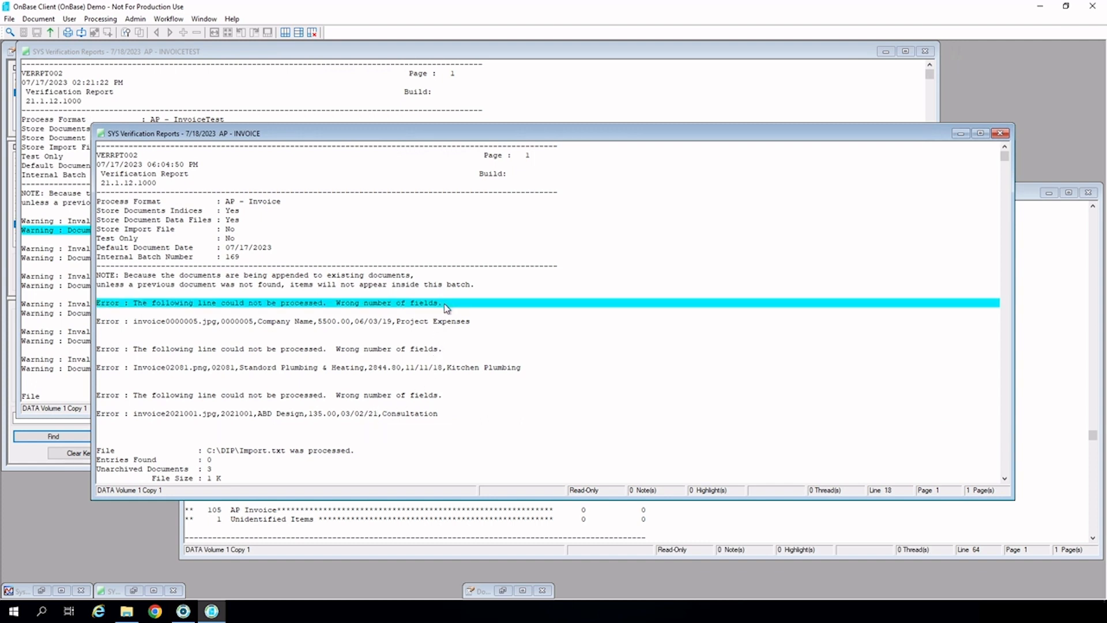
left_click(491, 324)
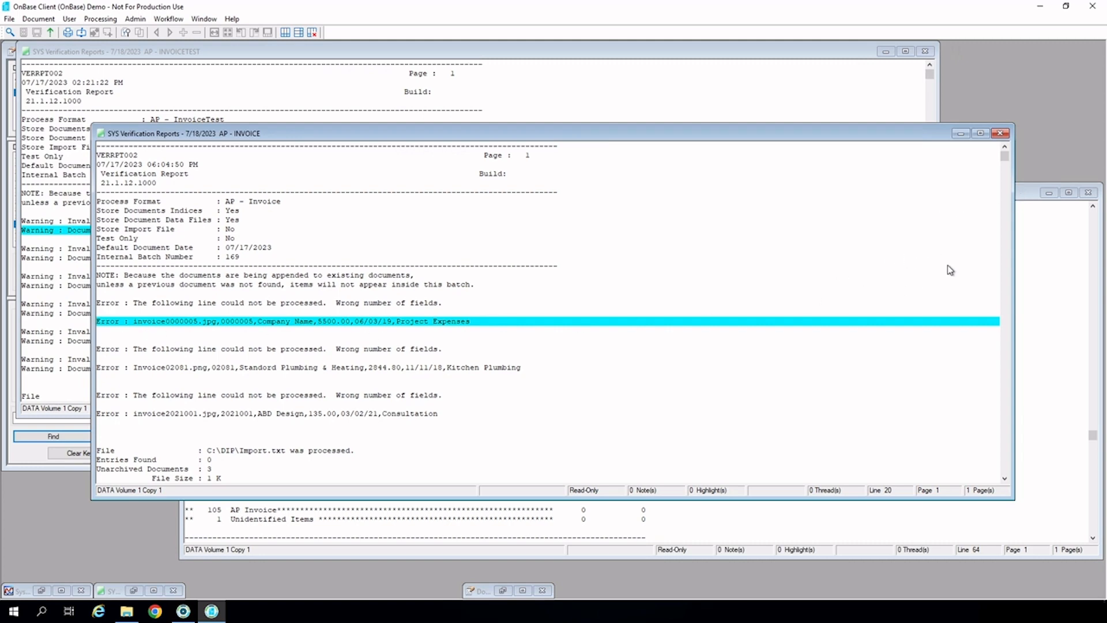
- Examine the process format error, document totals and file copy error for invoice2021001.jpg in the 7/19/2023 AP - RECEIPT verification report
left_click(1025, 195)
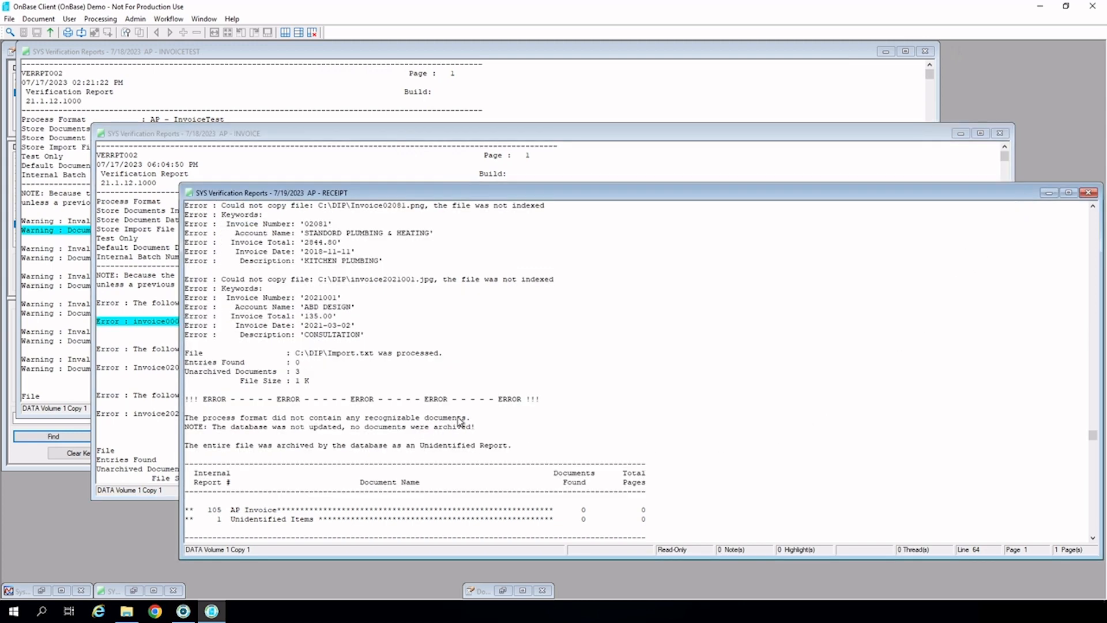
left_click(477, 420)
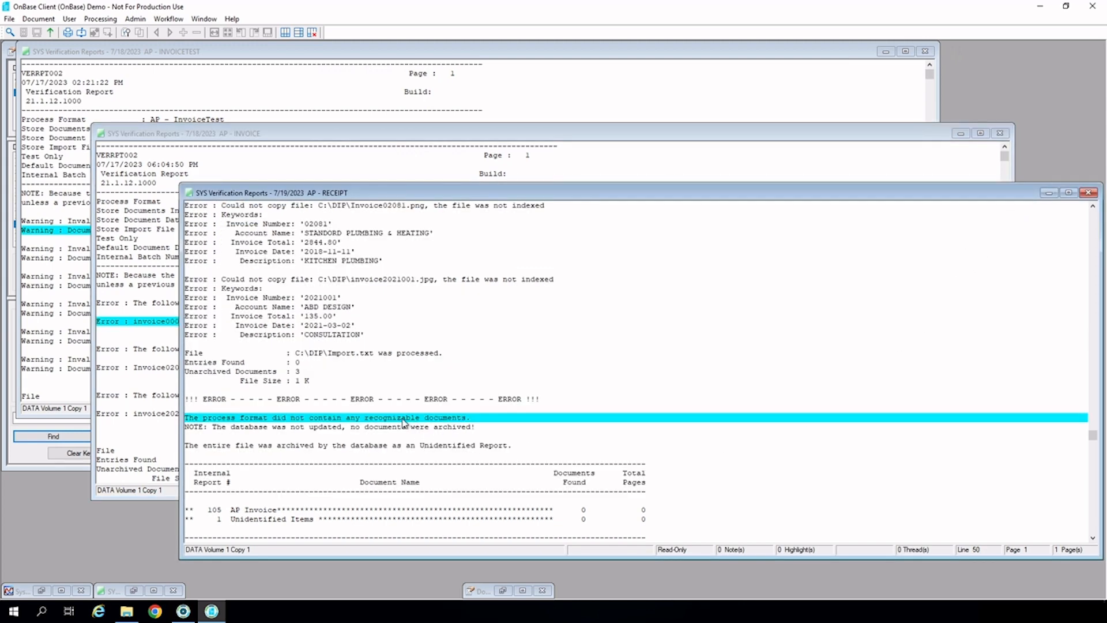
scroll(624, 425, "down", 3)
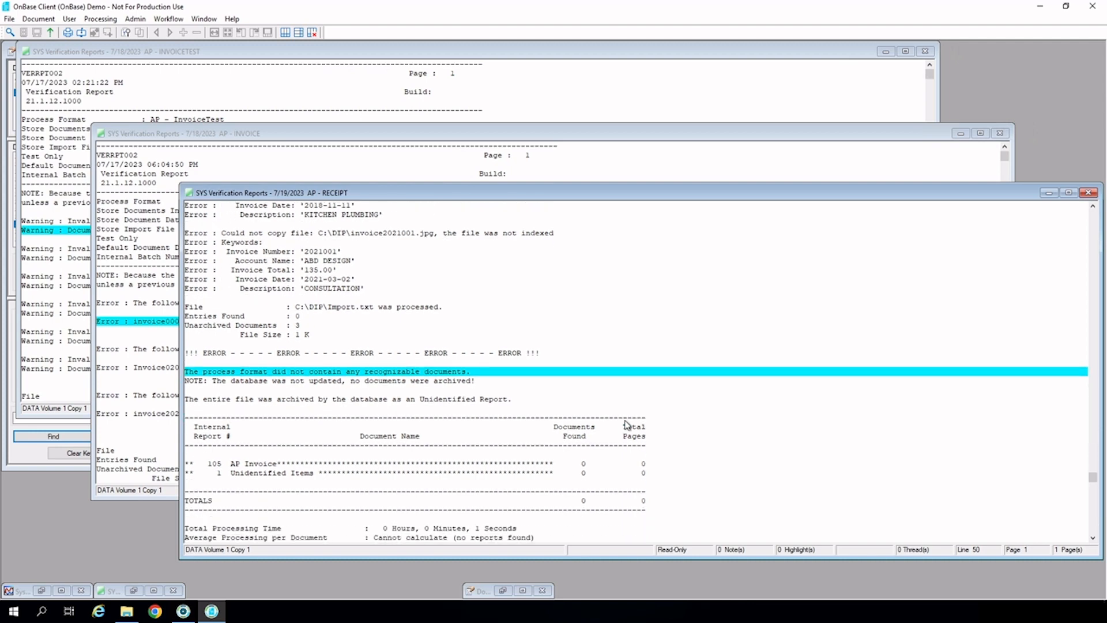
scroll(627, 426, "down", 1)
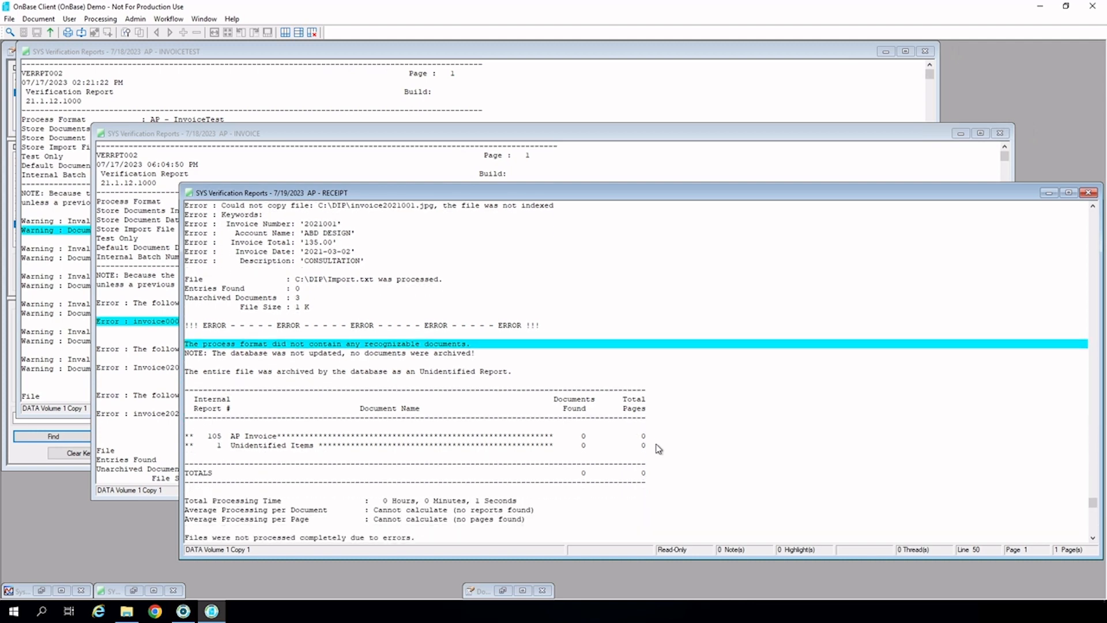
left_click(601, 439)
scroll(602, 442, "up", 2)
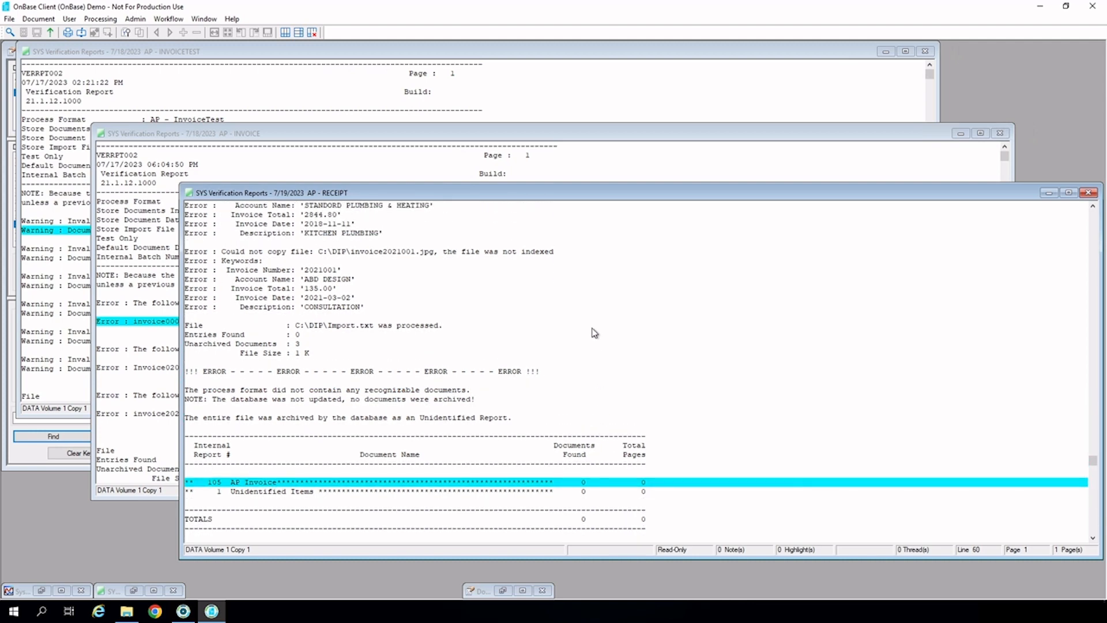
left_click(568, 254)
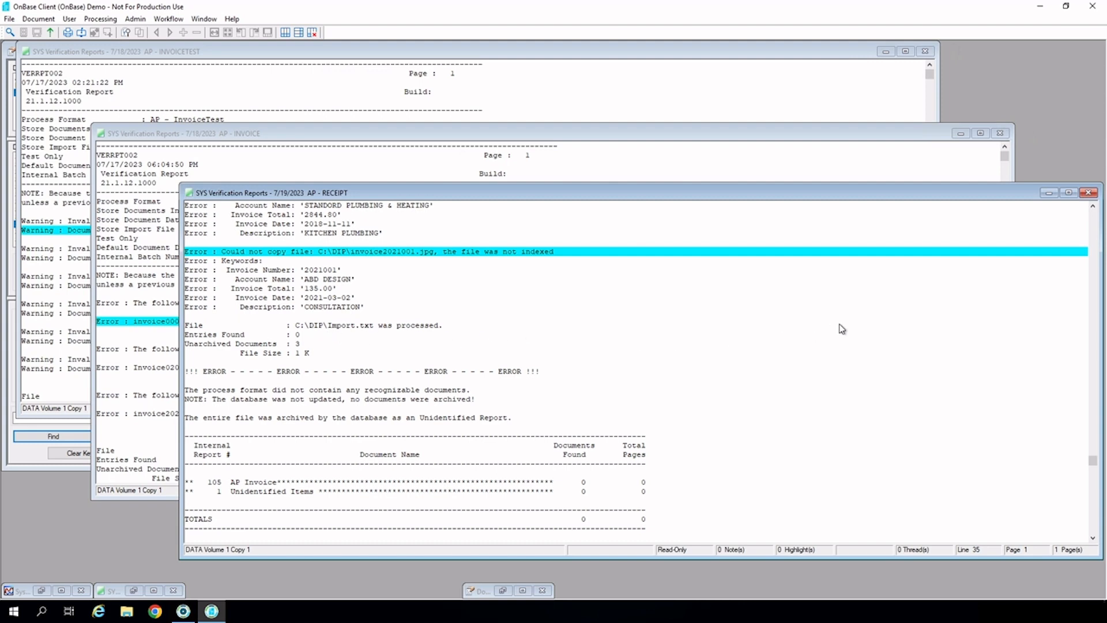
- Minimize the AP - RECEIPT, AP - INVOICE and AP - INVOICETEST verification reports
left_click(1050, 195)
left_click(961, 134)
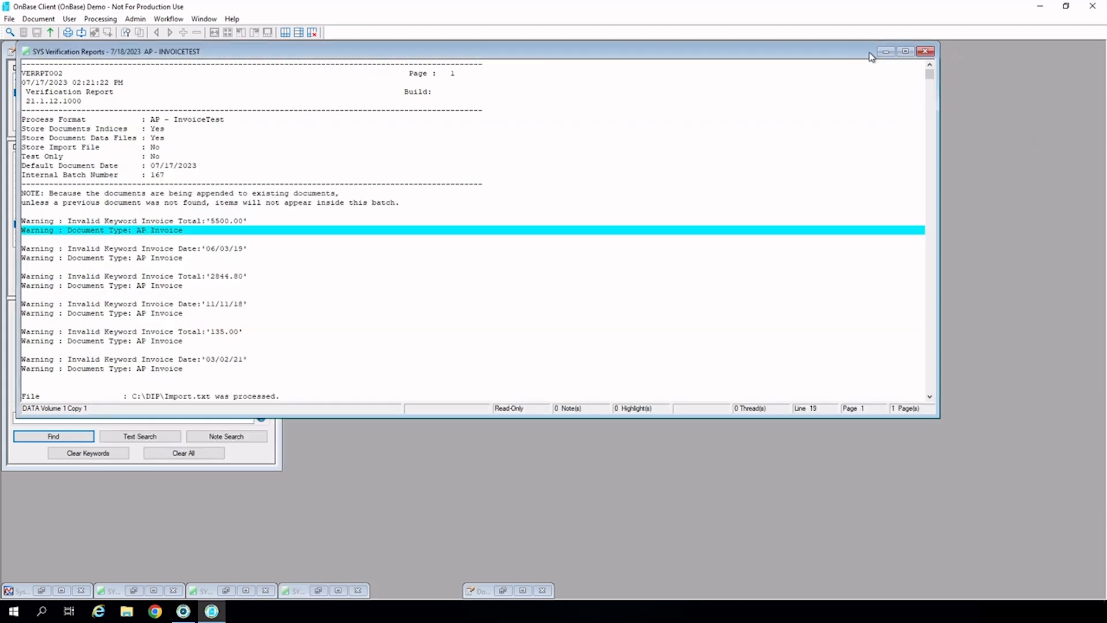
left_click(887, 52)
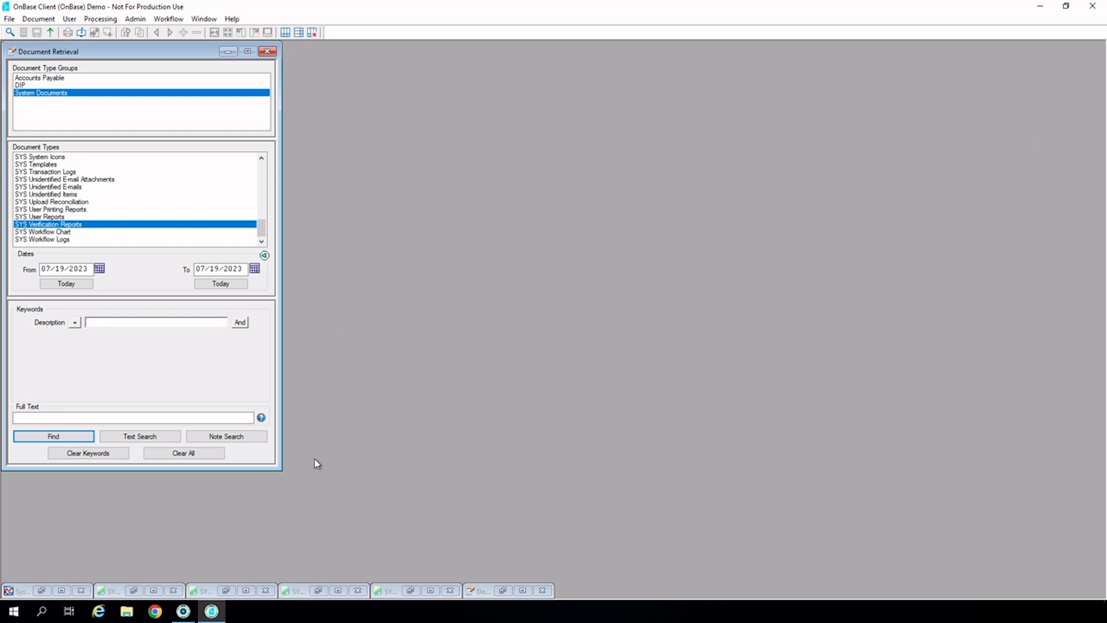
- Switch to OnBase Configuration and open the process settings of the AP - Invoice document import format
left_click(185, 610)
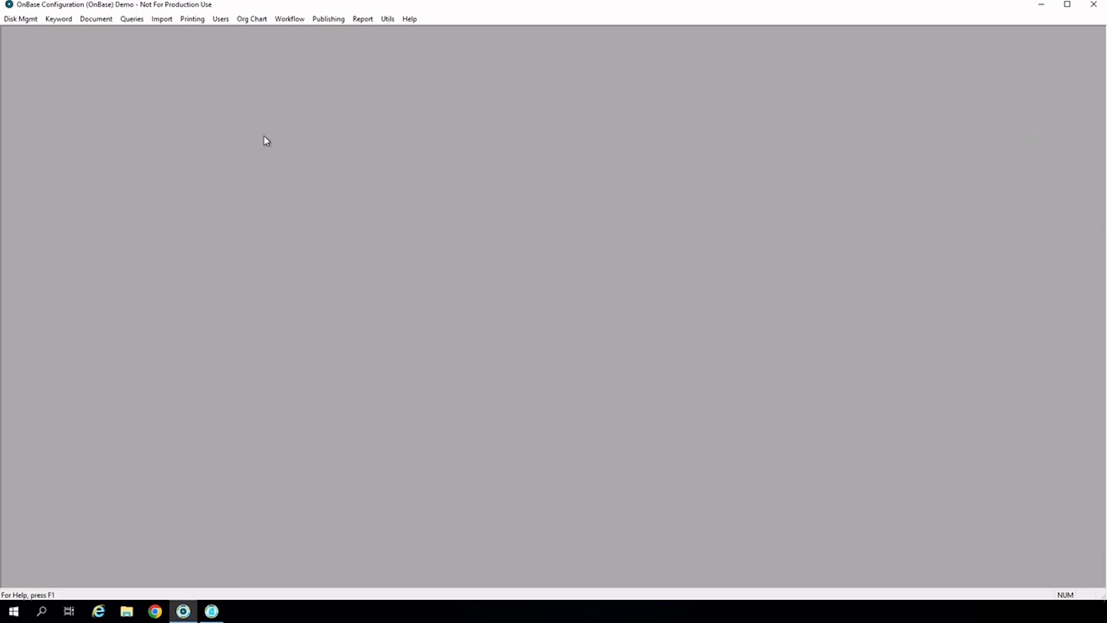
left_click(163, 18)
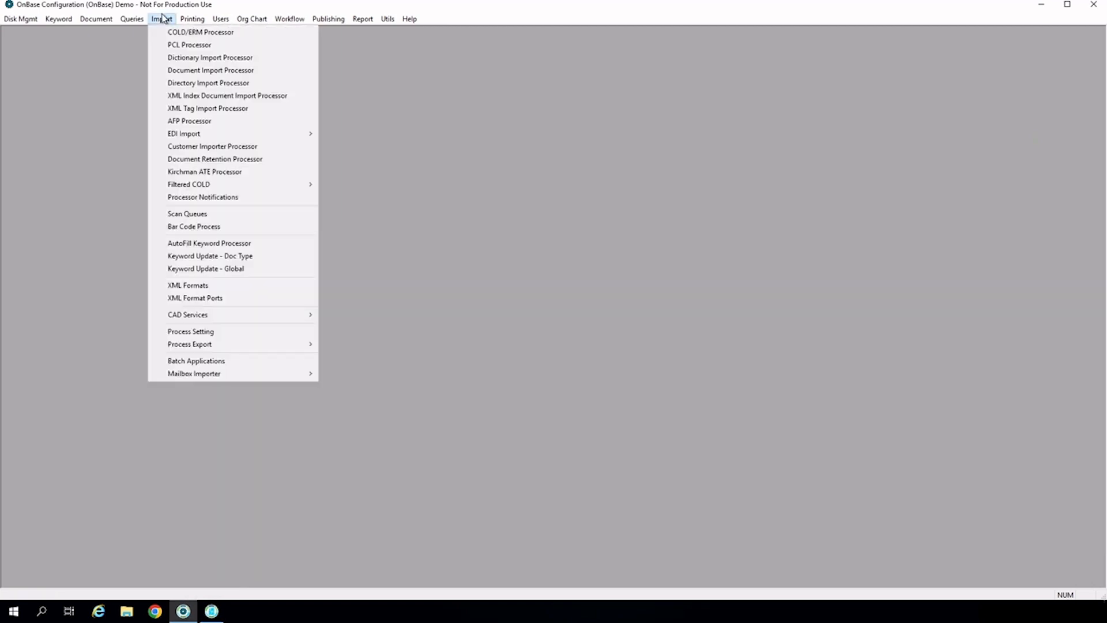
left_click(276, 71)
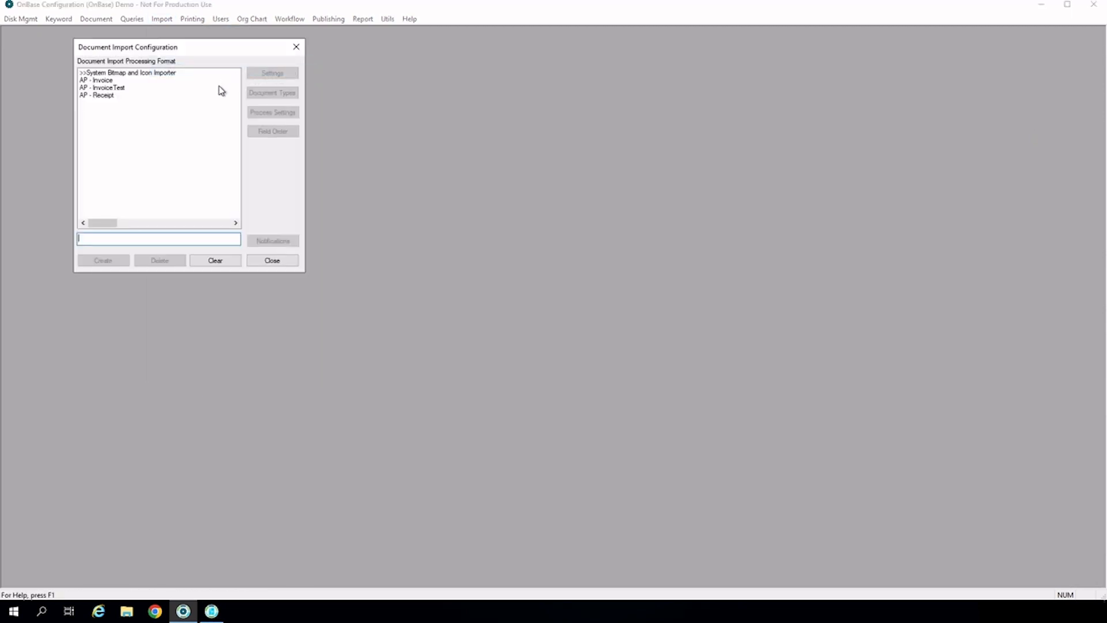
left_click(145, 84)
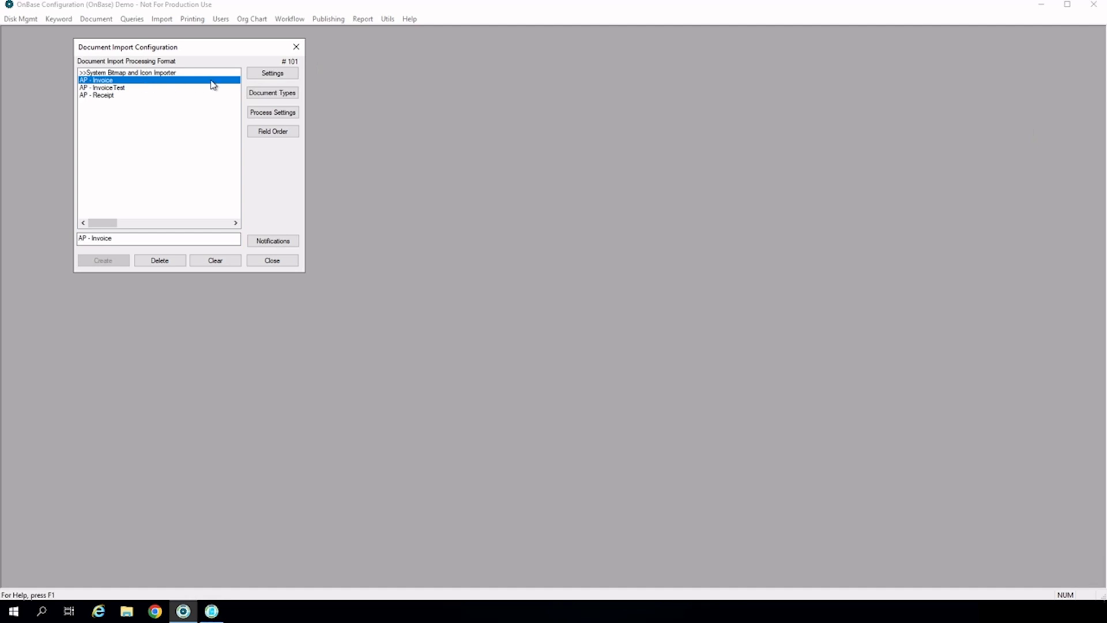
left_click(273, 112)
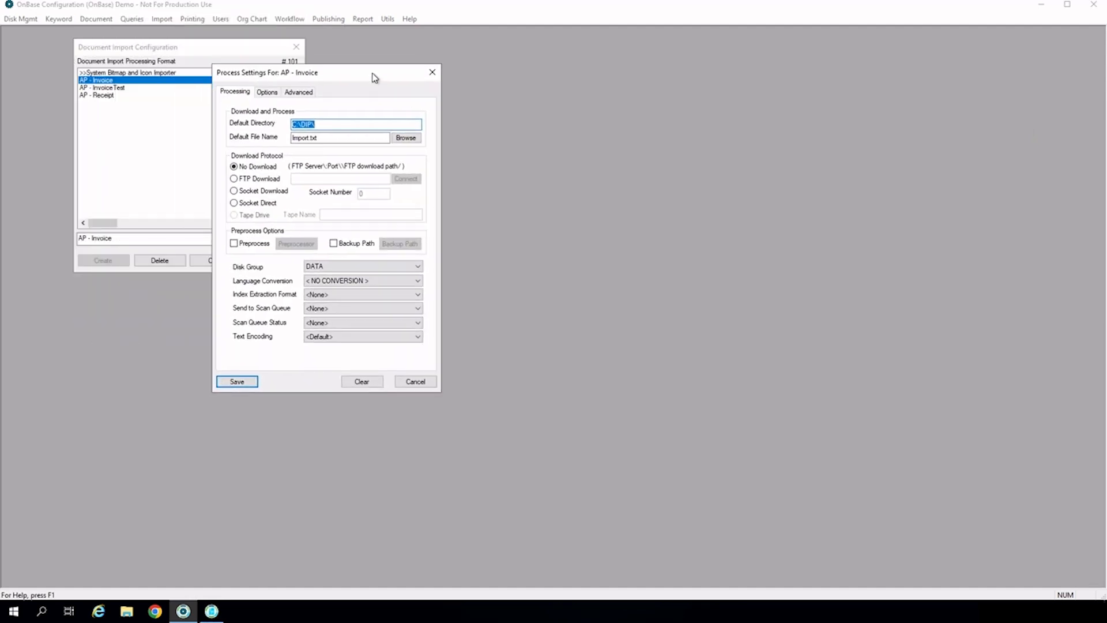
- Review the Accumulate Processing Information option for AP - Invoice, save the process settings and close the document import configuration
left_click(267, 93)
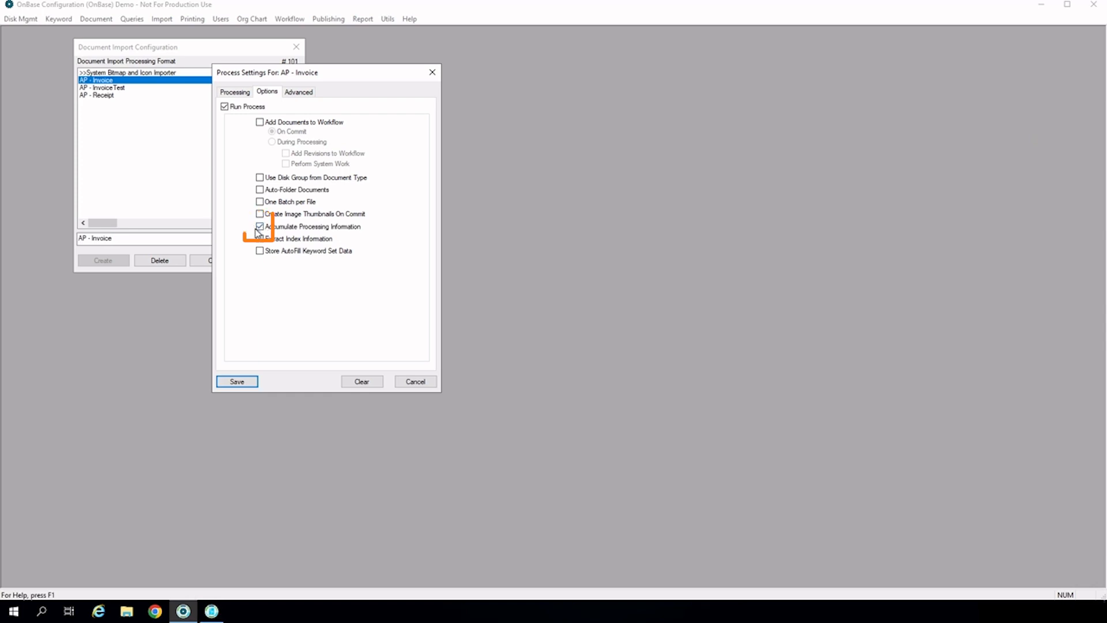
left_click(237, 381)
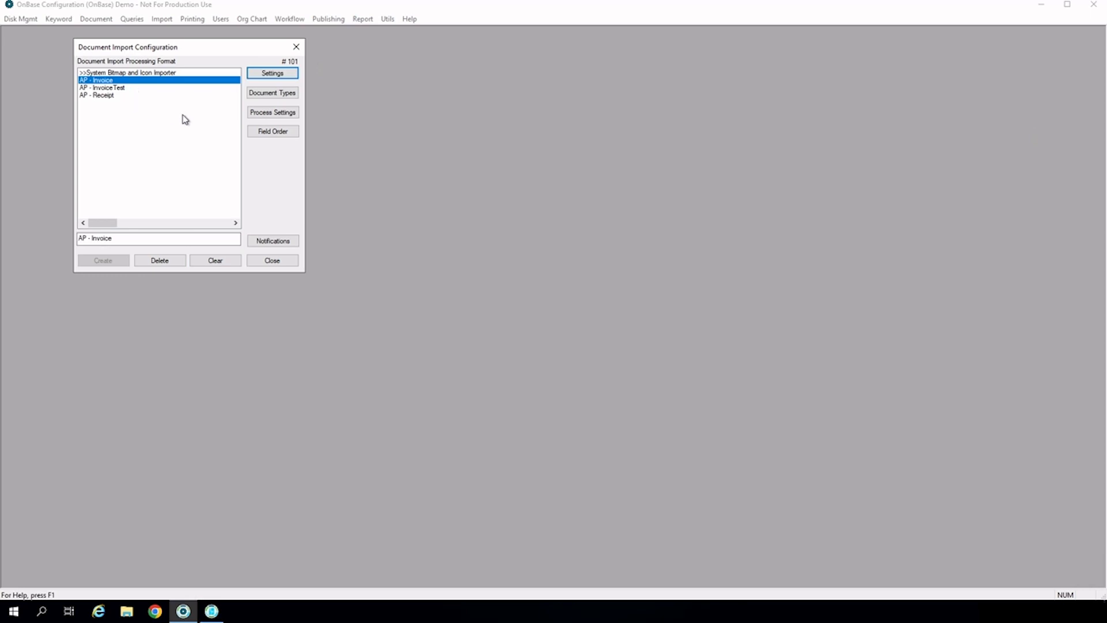
left_click(297, 48)
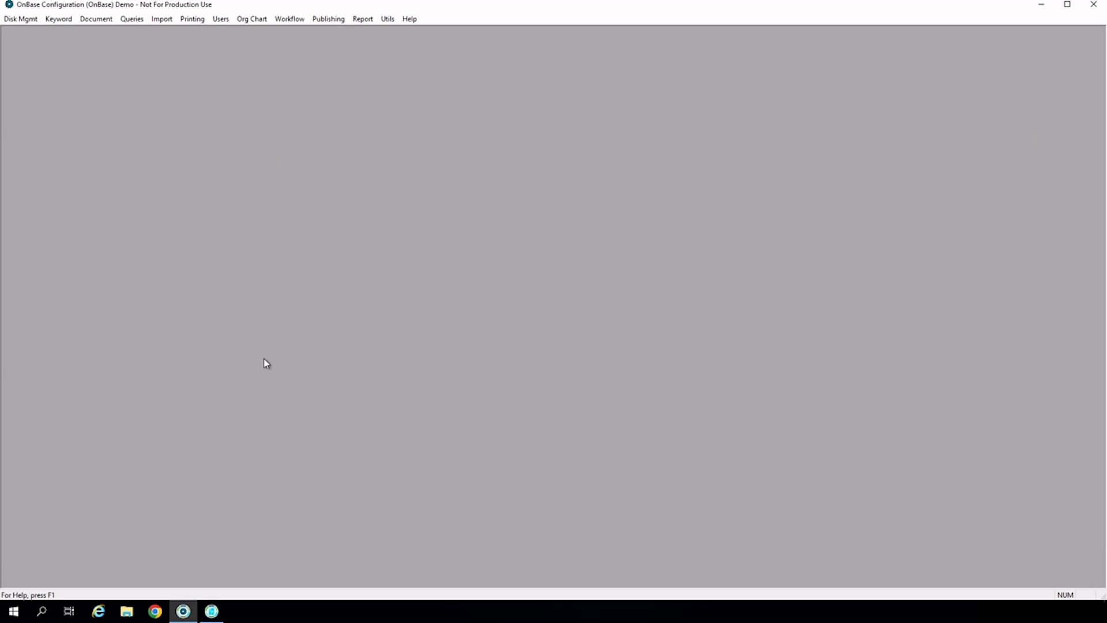
- Switch to OnBase Client, display the Daily Verification Report and move its window up for reading
left_click(212, 612)
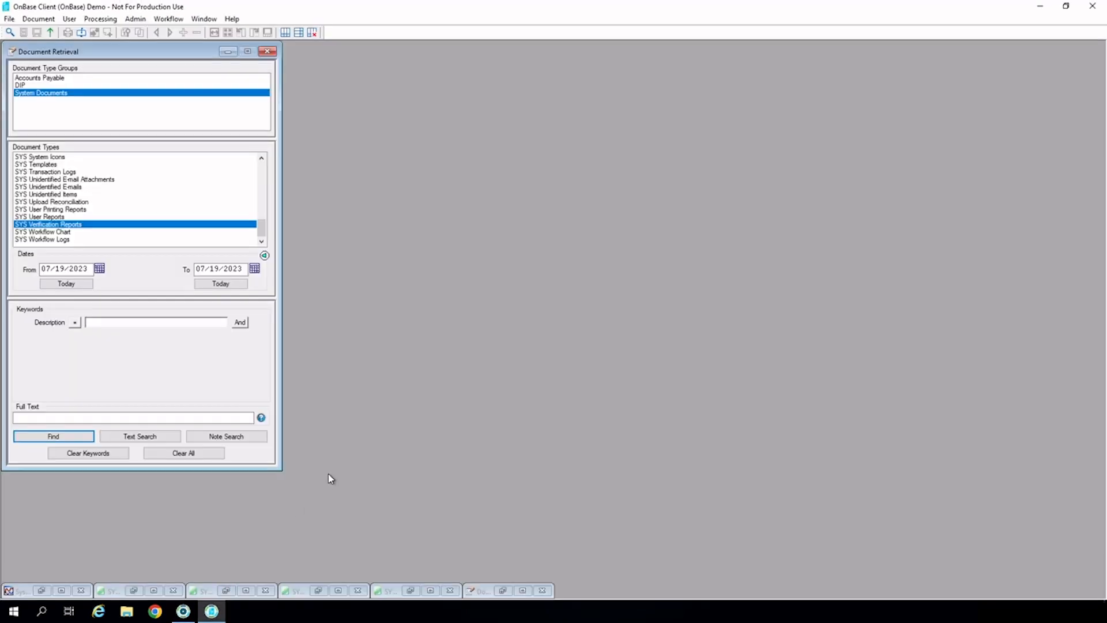
left_click(101, 19)
left_click(136, 153)
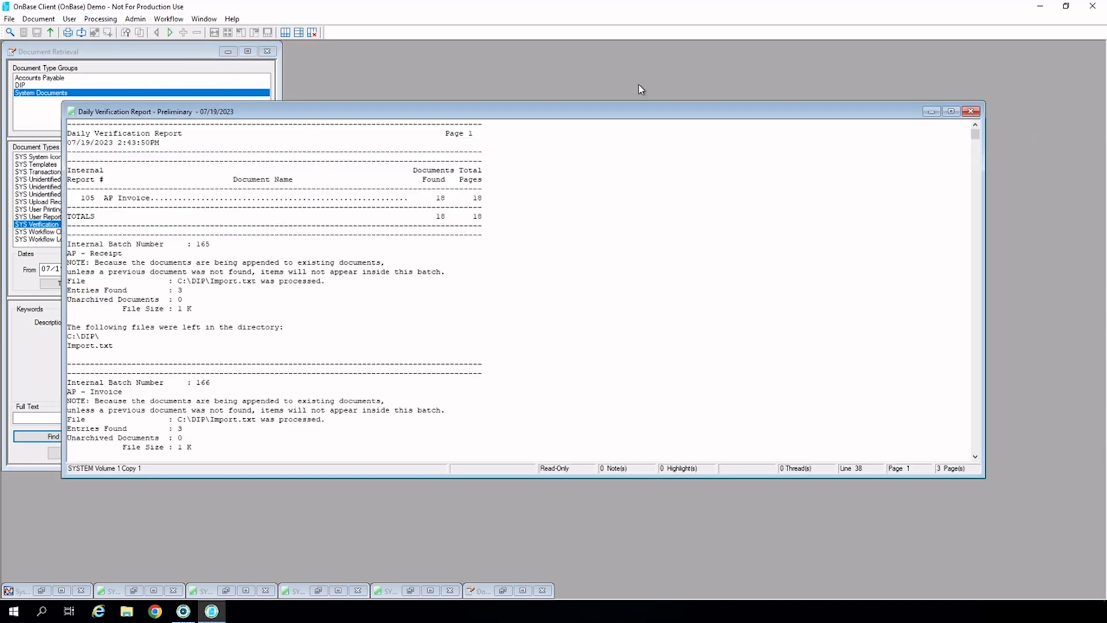
left_click_drag(628, 101, 629, 34)
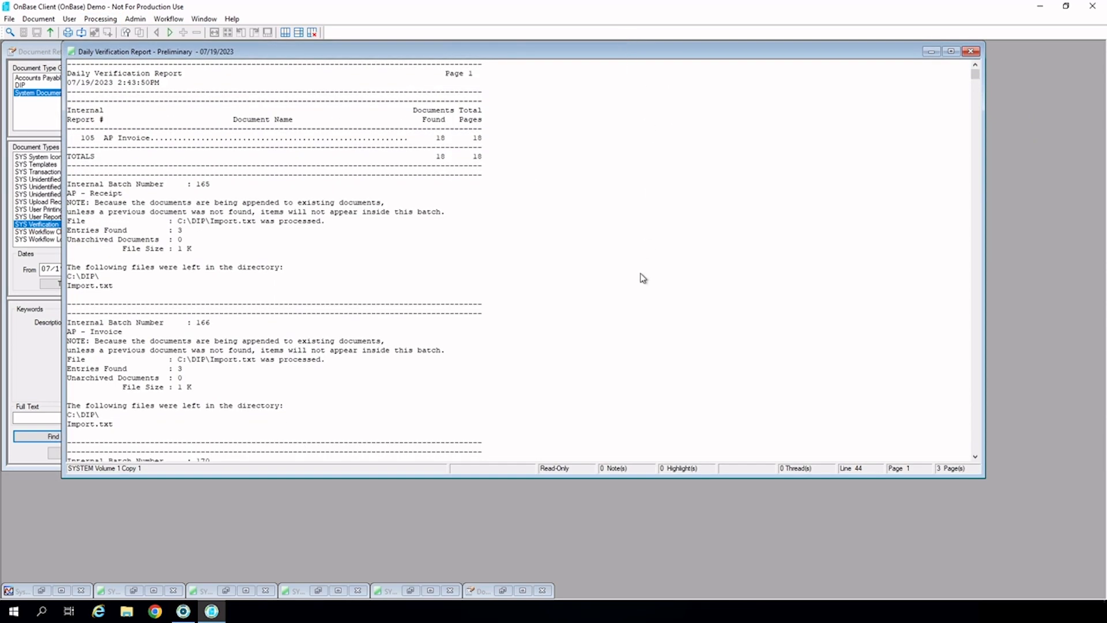
- Examine the AP - Receipt, AP - Invoice and AP - InvoiceTest batch entries in the Daily Verification Report, and close it
scroll(638, 285, "down", 2)
scroll(638, 285, "down", 8)
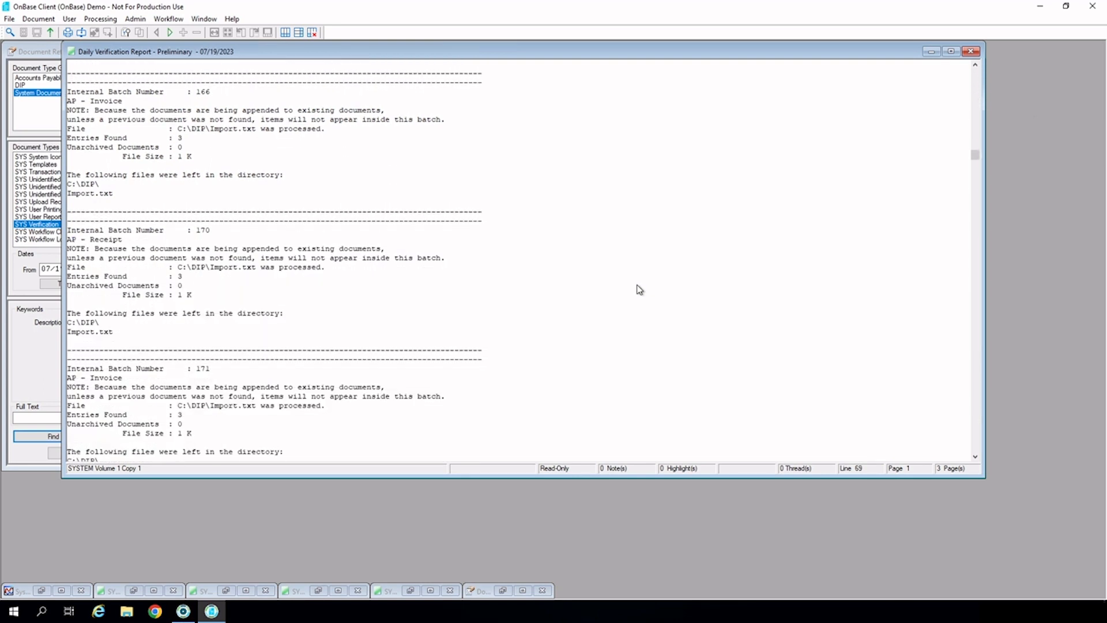
scroll(640, 294, "down", 9)
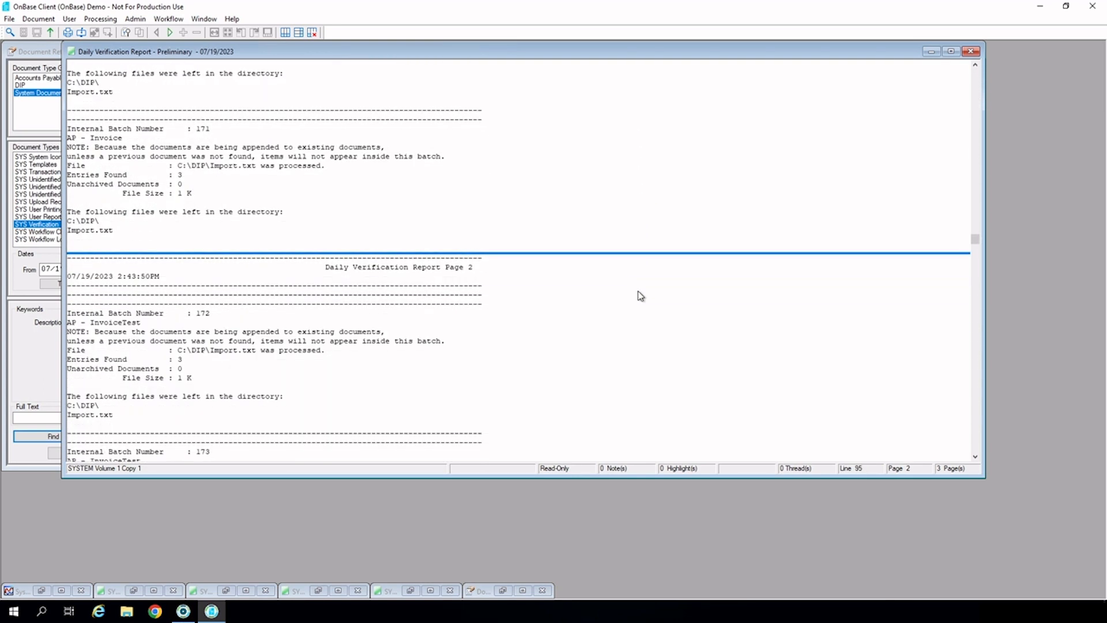
scroll(641, 295, "down", 7)
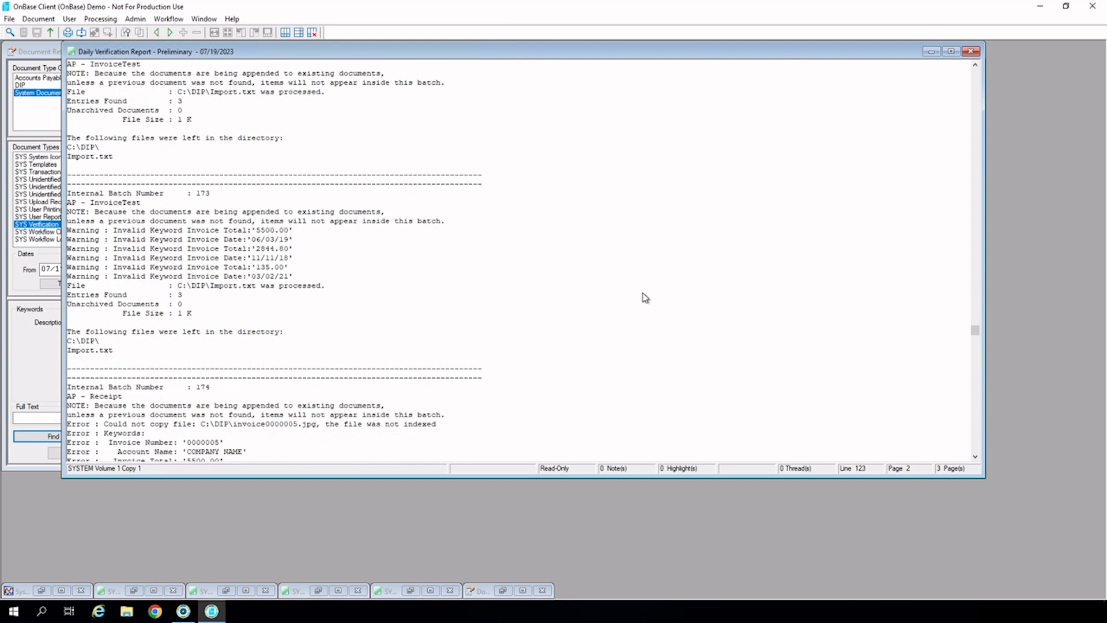
scroll(644, 297, "down", 5)
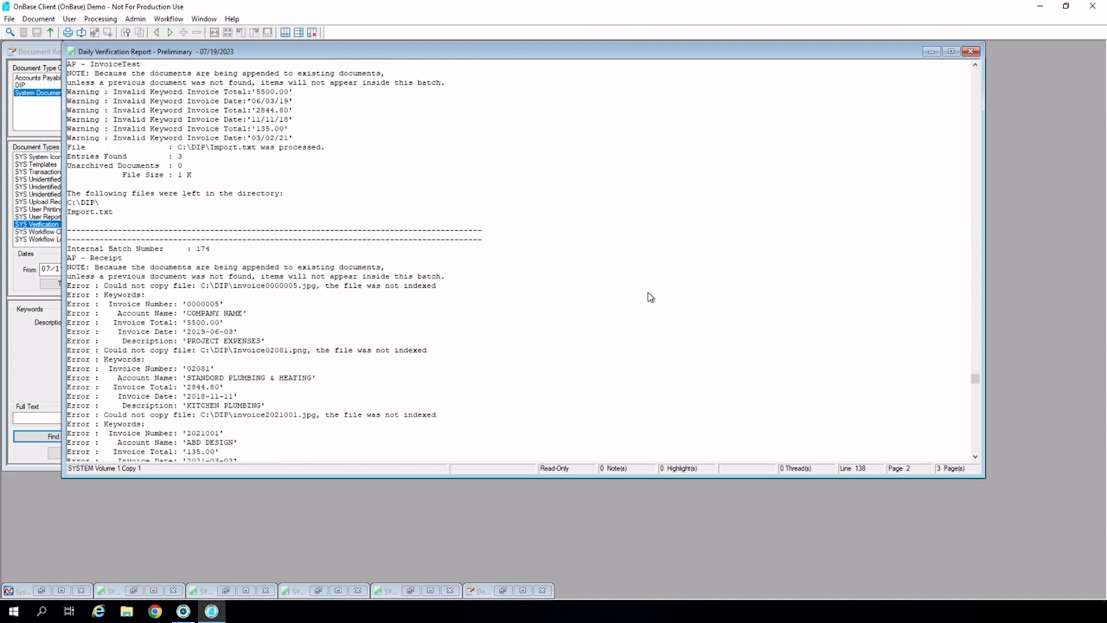
left_click(971, 51)
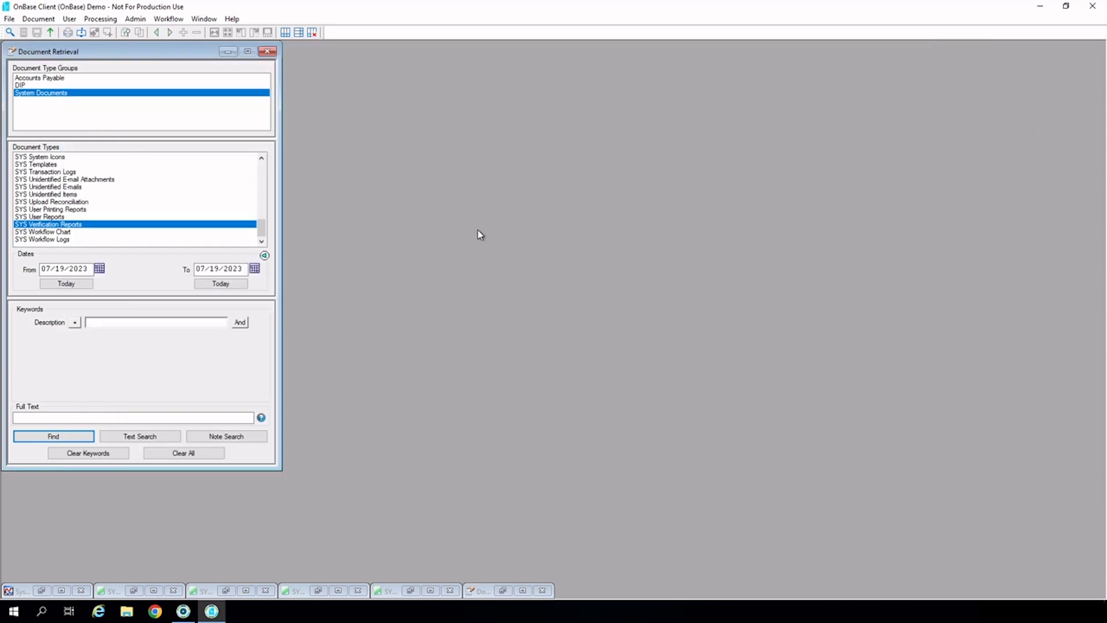
- Clear the Daily Verification Report statistics from the database
left_click(103, 20)
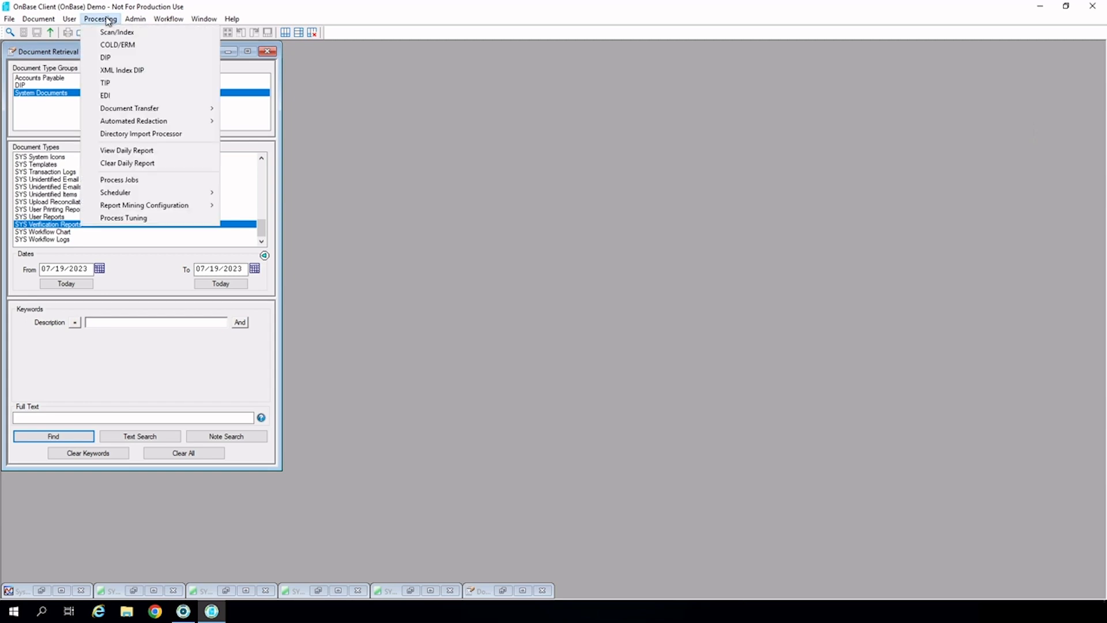
left_click(192, 167)
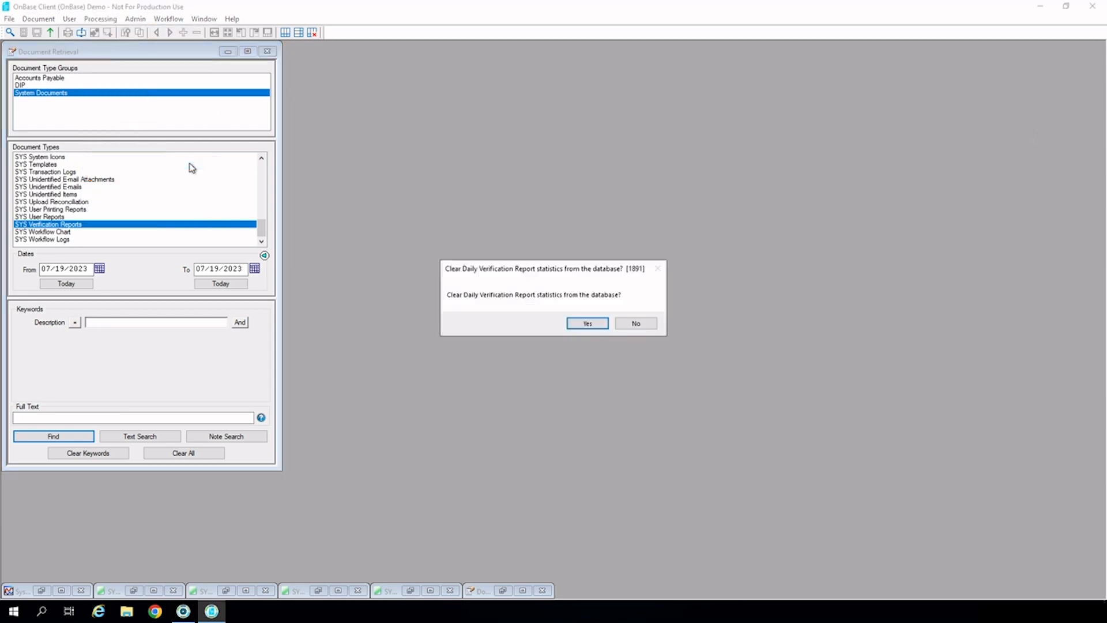
left_click(600, 323)
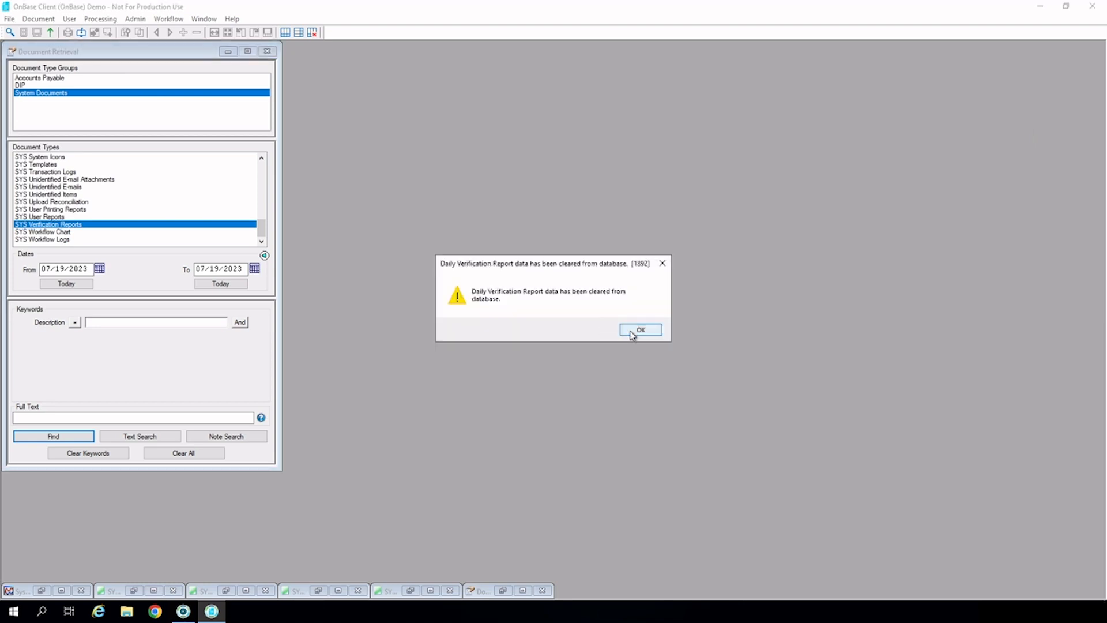
left_click(638, 329)
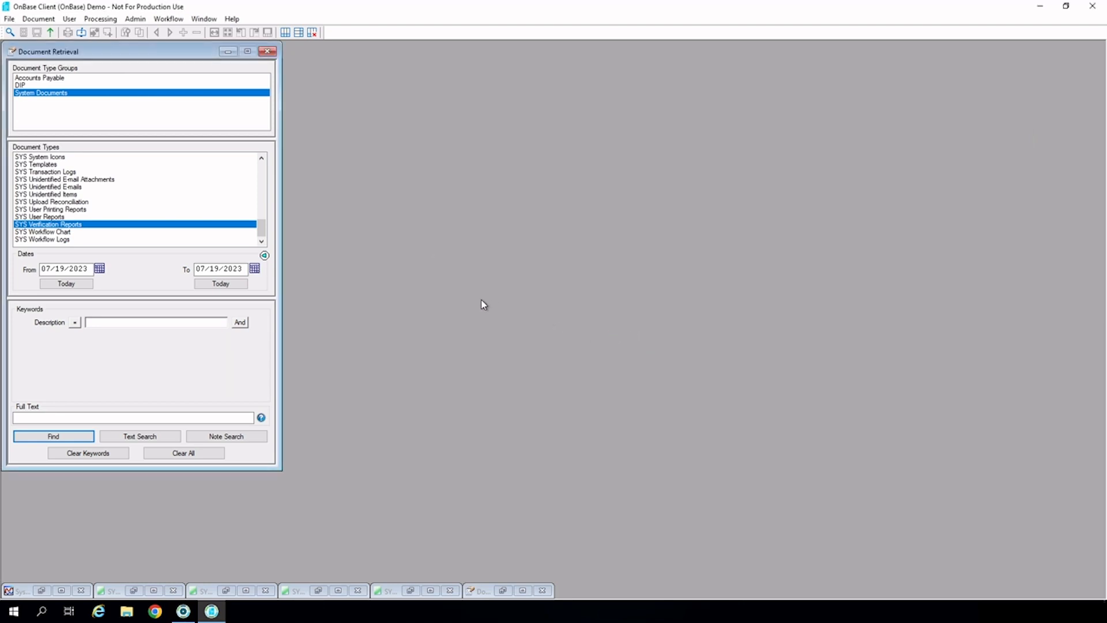
- Switch to OnBase Configuration and generate the Document Import configuration report
left_click(183, 612)
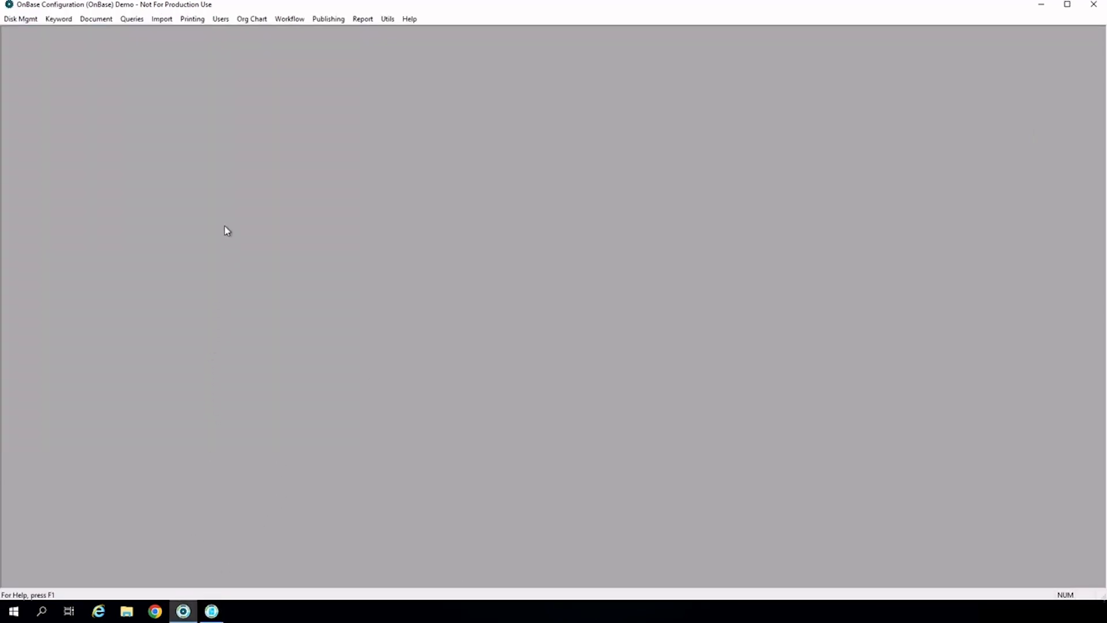
left_click(364, 20)
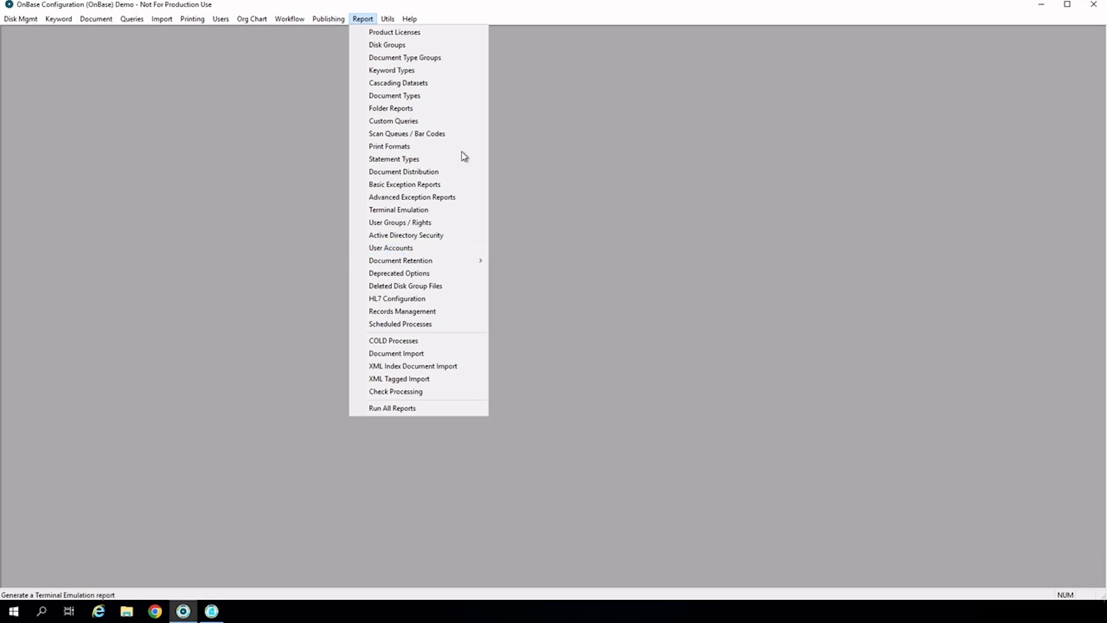
left_click(452, 359)
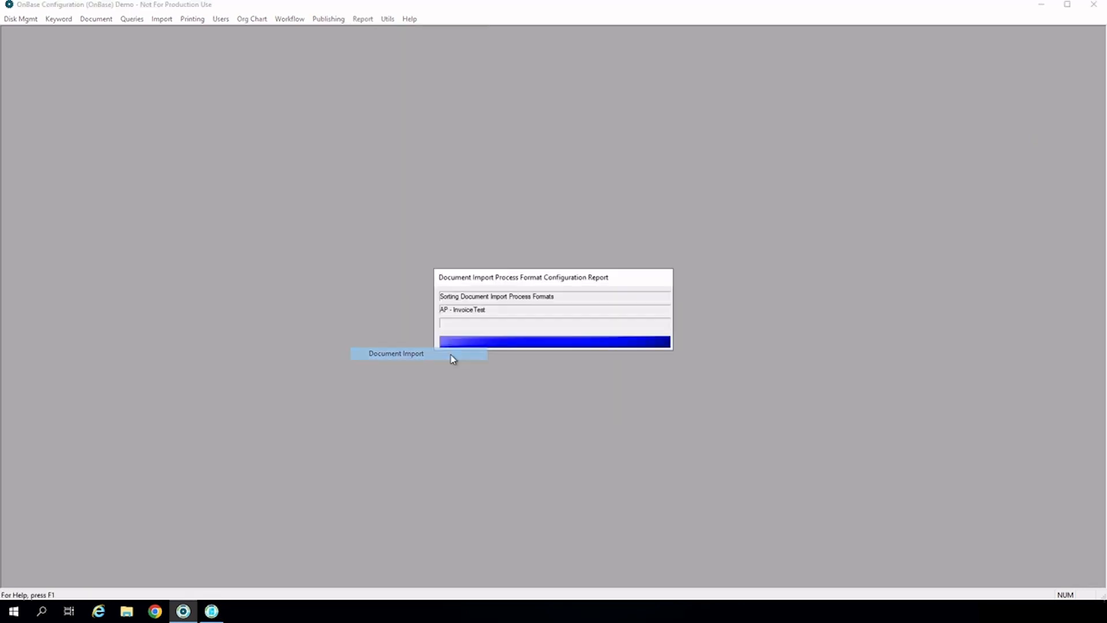
- Switch to OnBase Client and retrieve the SYS Configuration Reports documents dated 07/19/2023
left_click(213, 611)
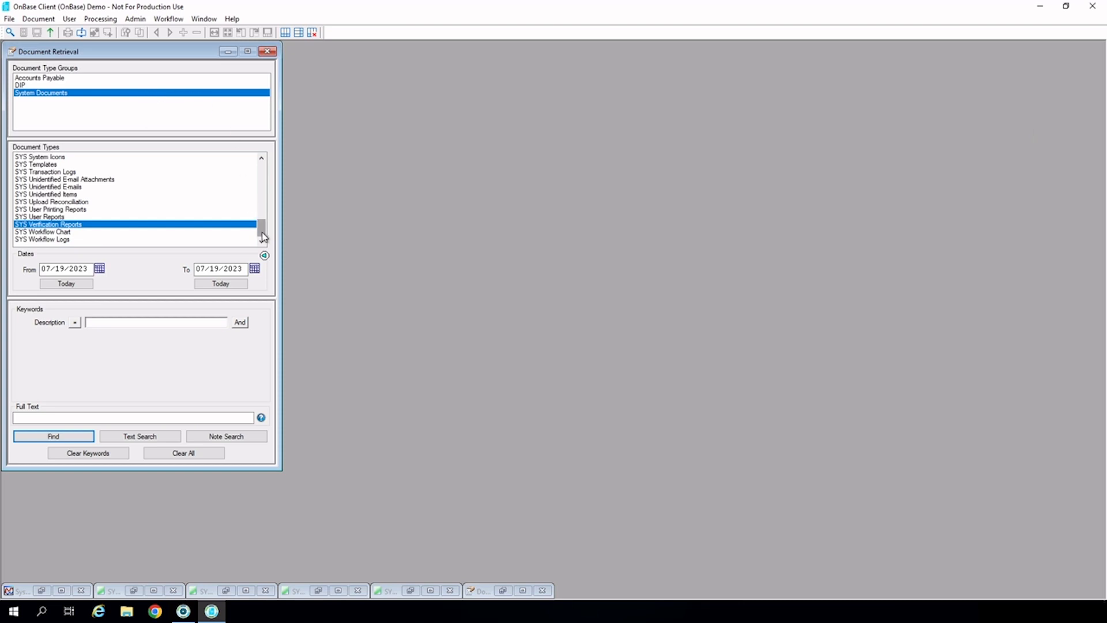
left_click_drag(262, 238, 181, 178)
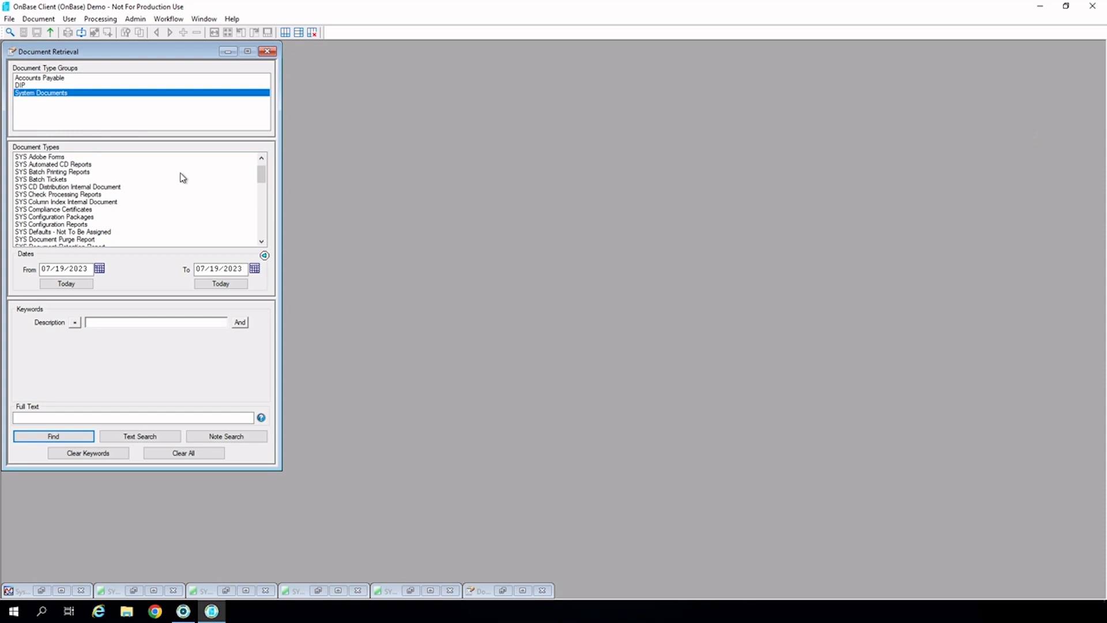
left_click(92, 222)
left_click(89, 225)
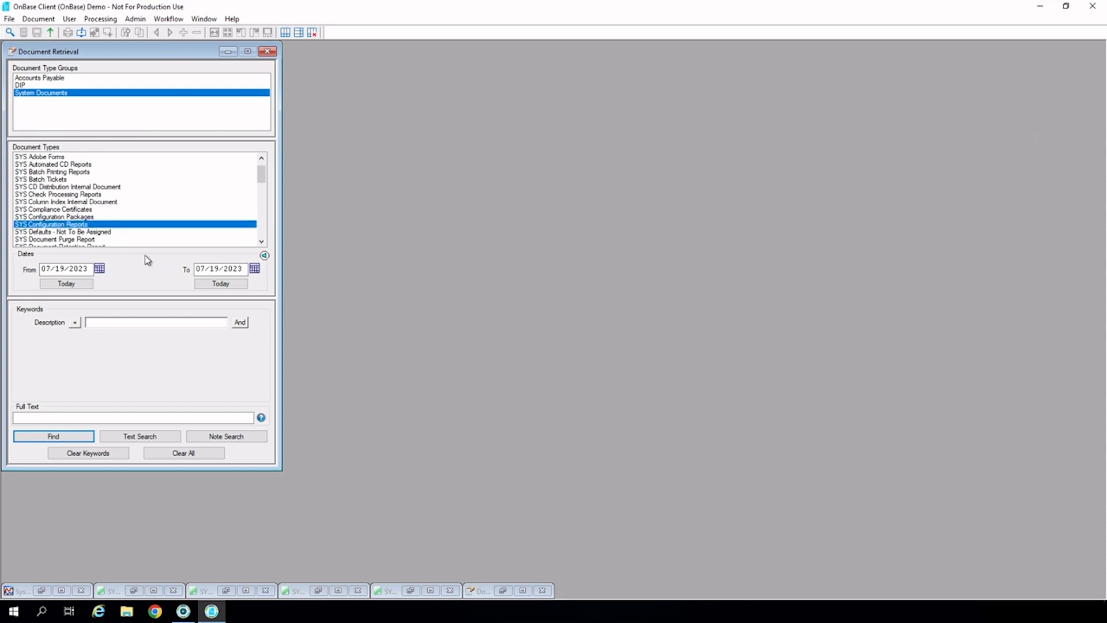
left_click(73, 436)
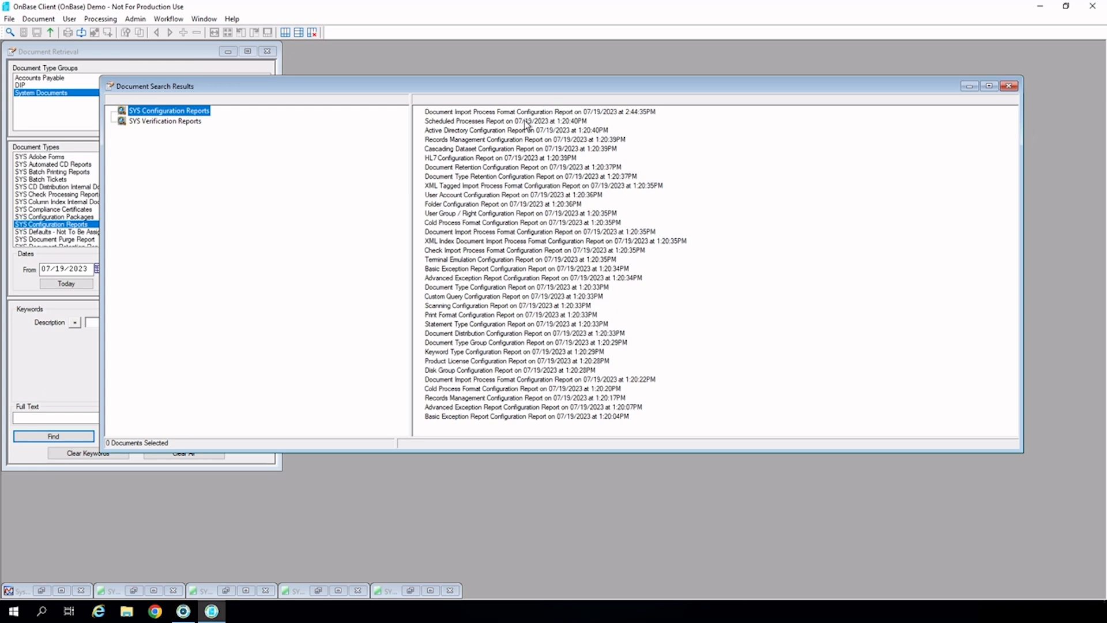
- Open the 1:20:35PM Document Import Process Format Configuration Report, examine its import process settings and document types, and close it
left_click(507, 231)
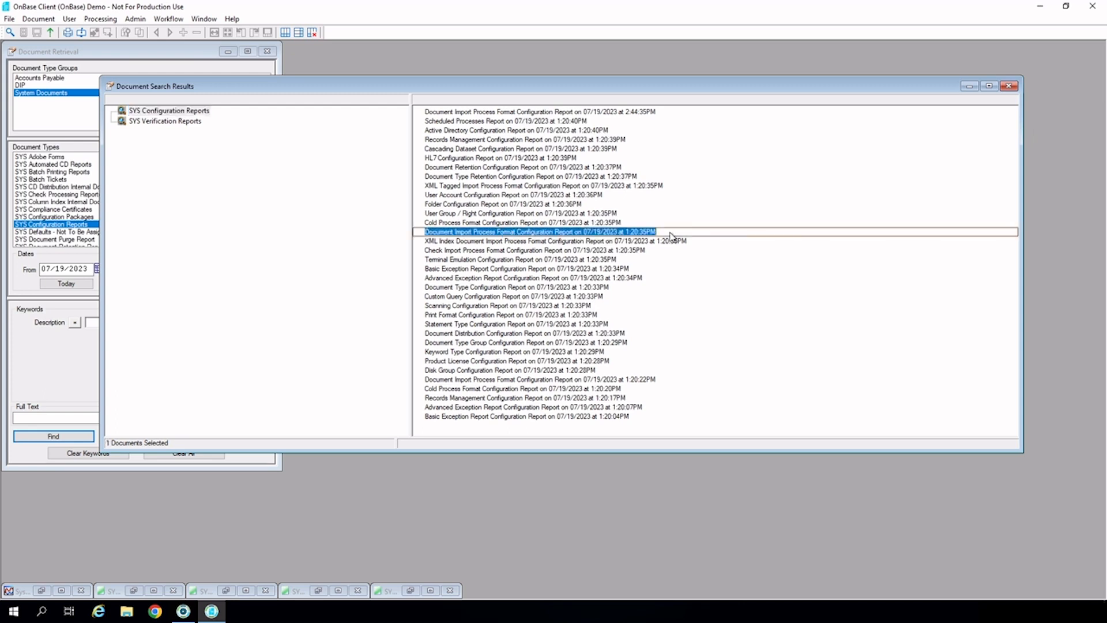
double_click(635, 233)
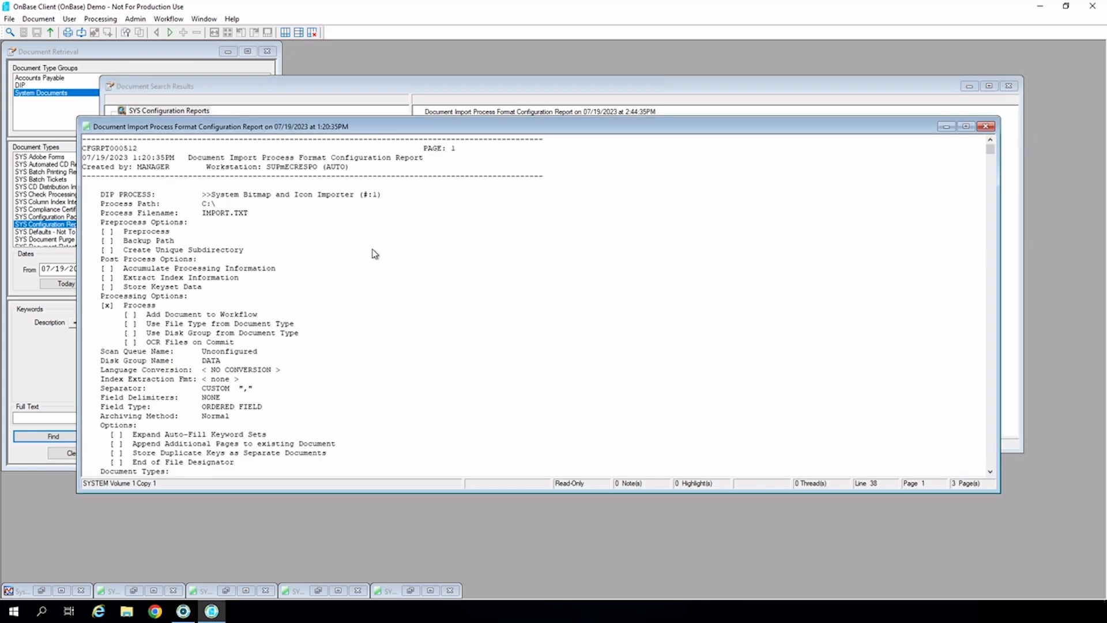
scroll(350, 234, "down", 1)
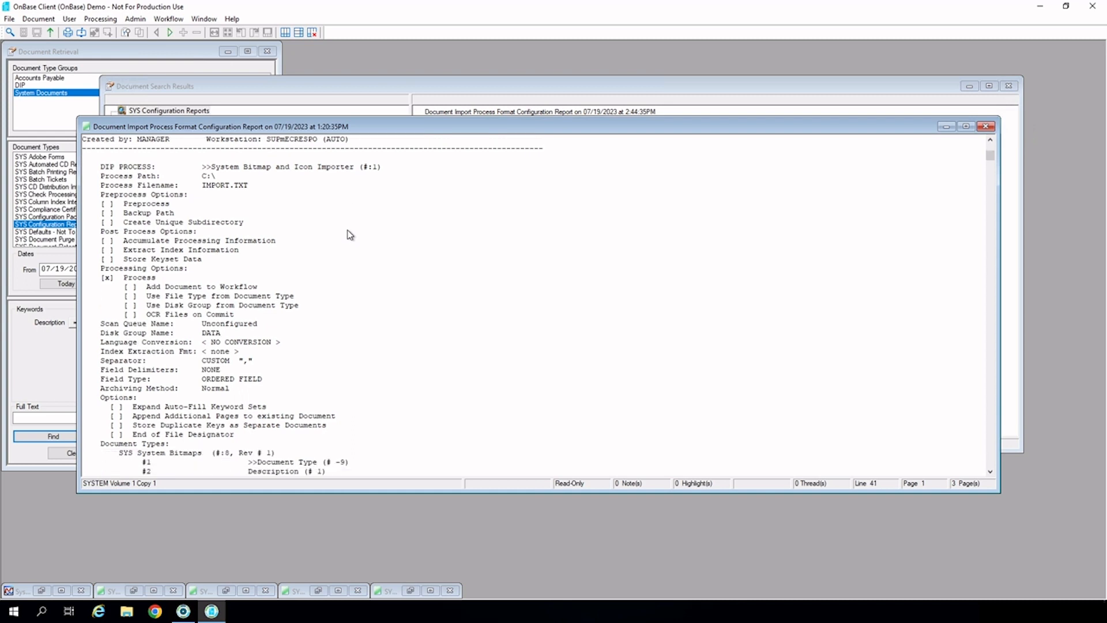
scroll(349, 234, "down", 2)
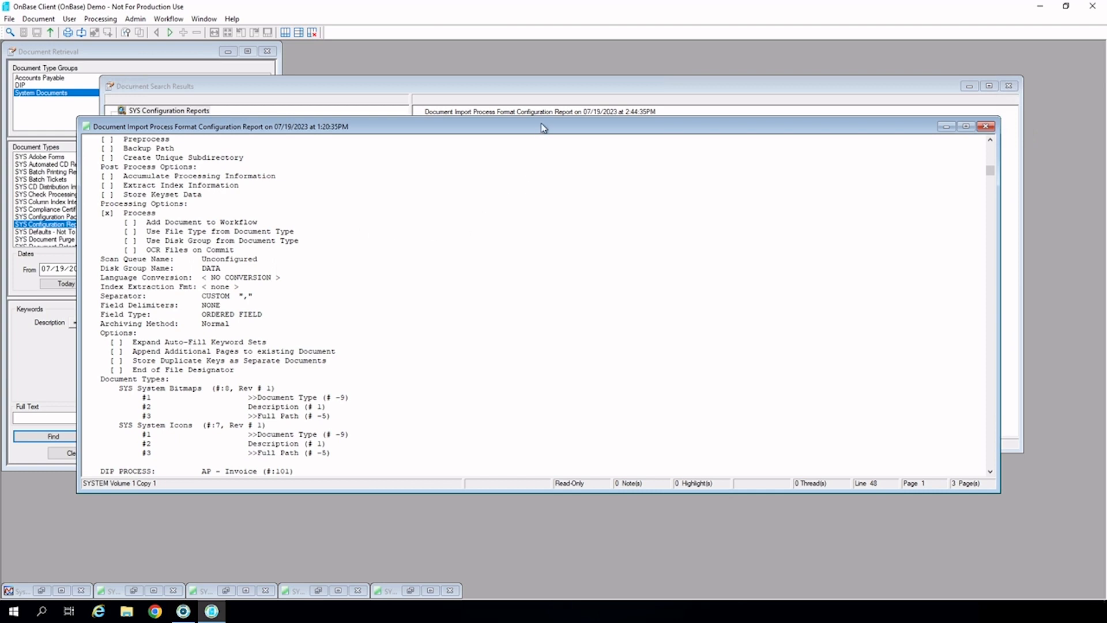
scroll(513, 203, "down", 1)
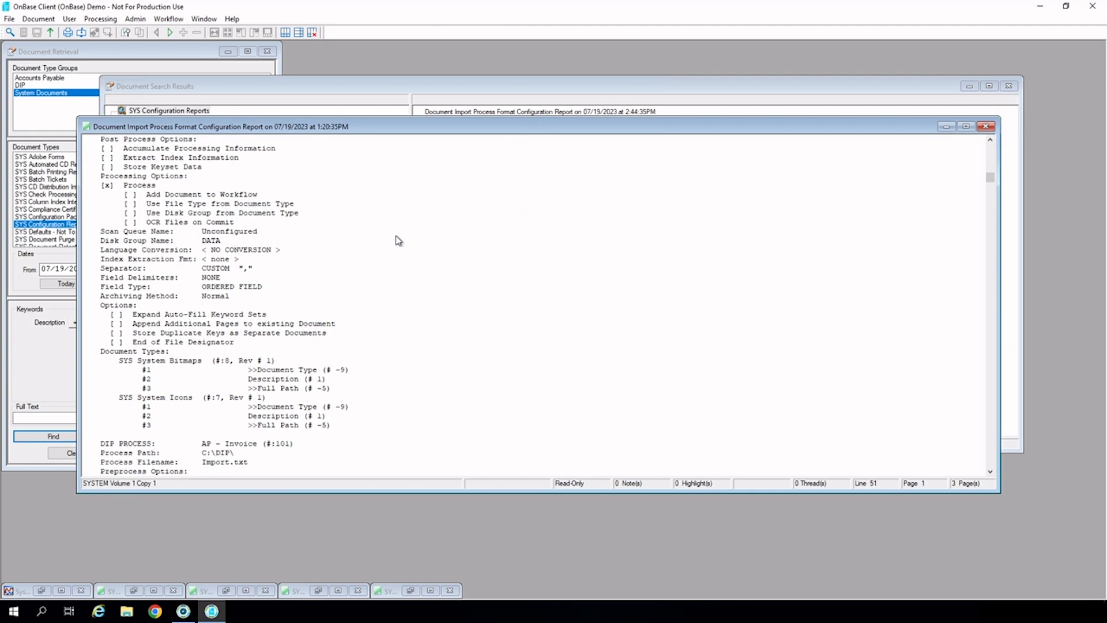
left_click(985, 127)
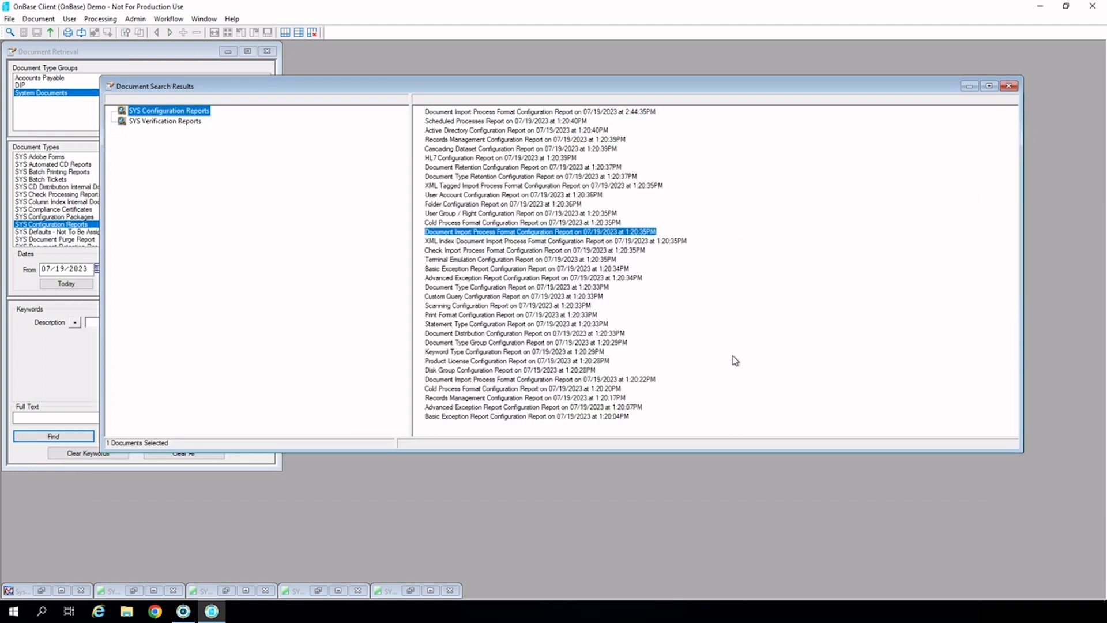